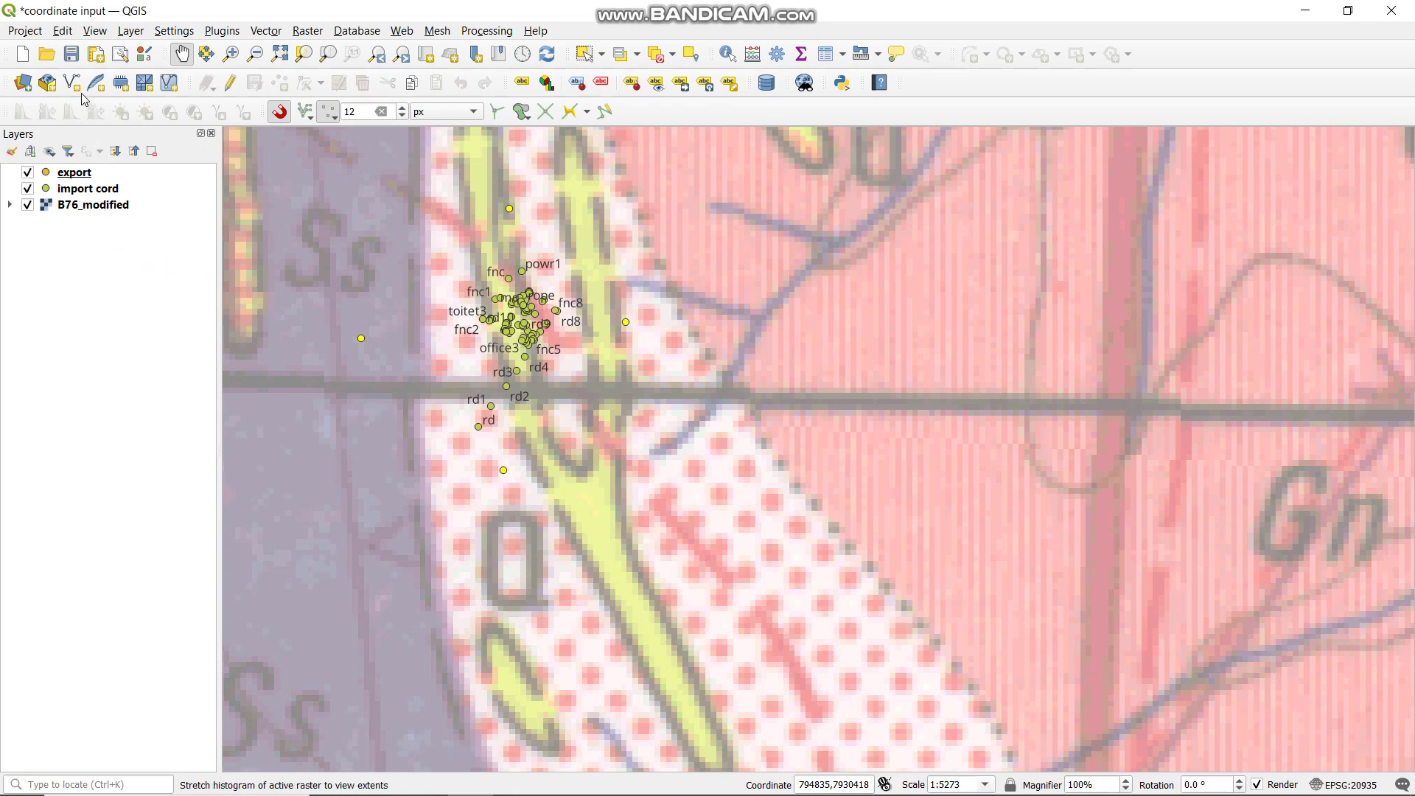
- Create a new shapefile named area as a Polygon layer in project CRS EPSG:20935
left_click(71, 83)
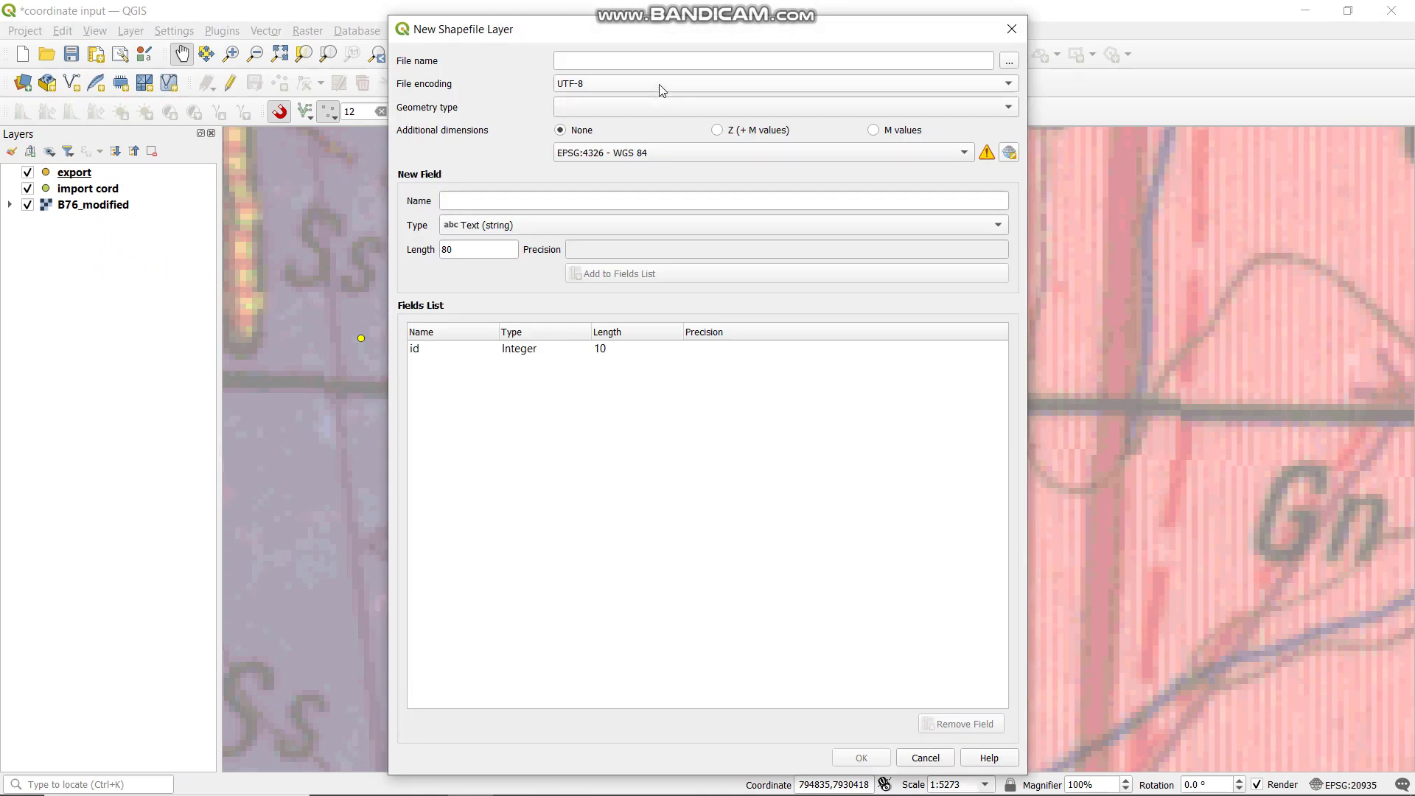
left_click(659, 65)
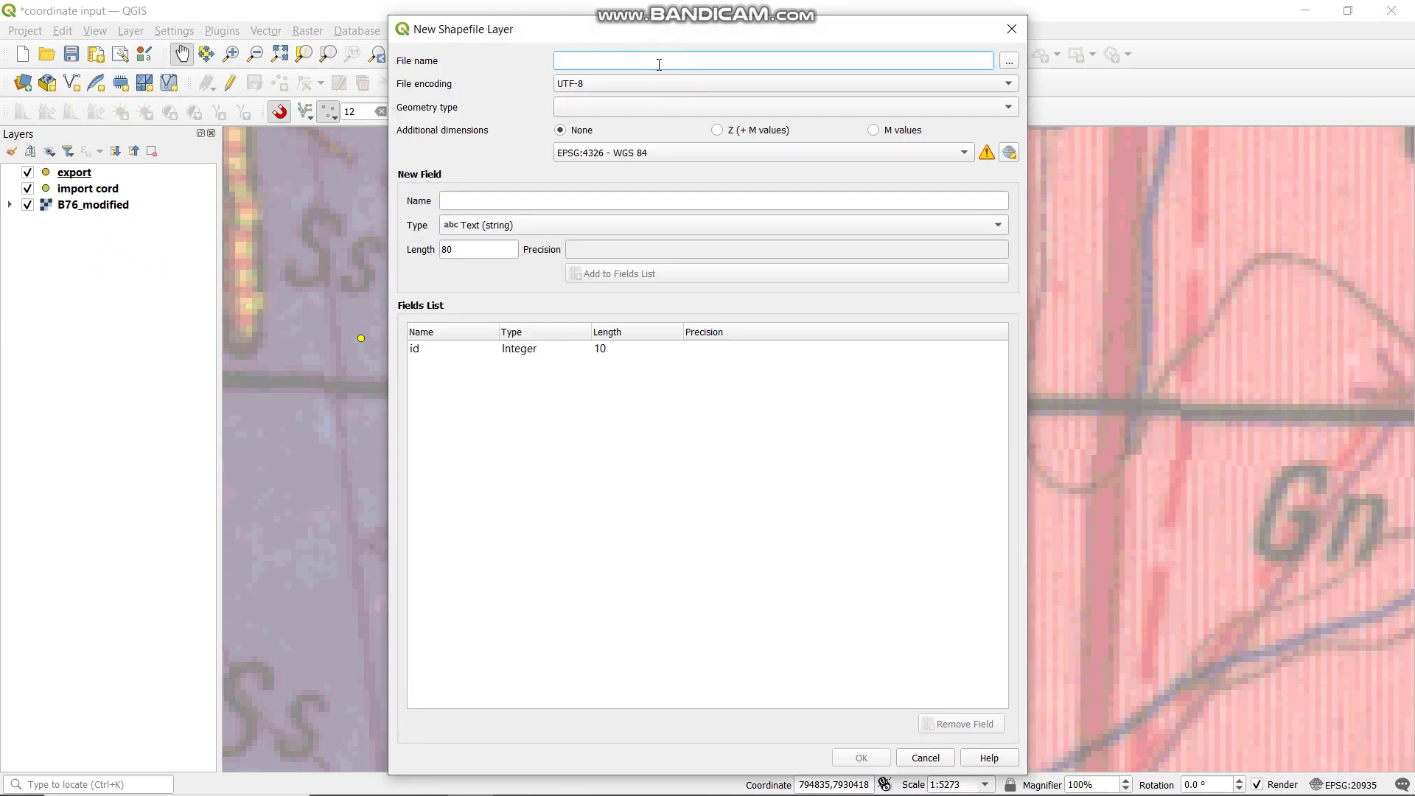
type("area")
left_click(714, 109)
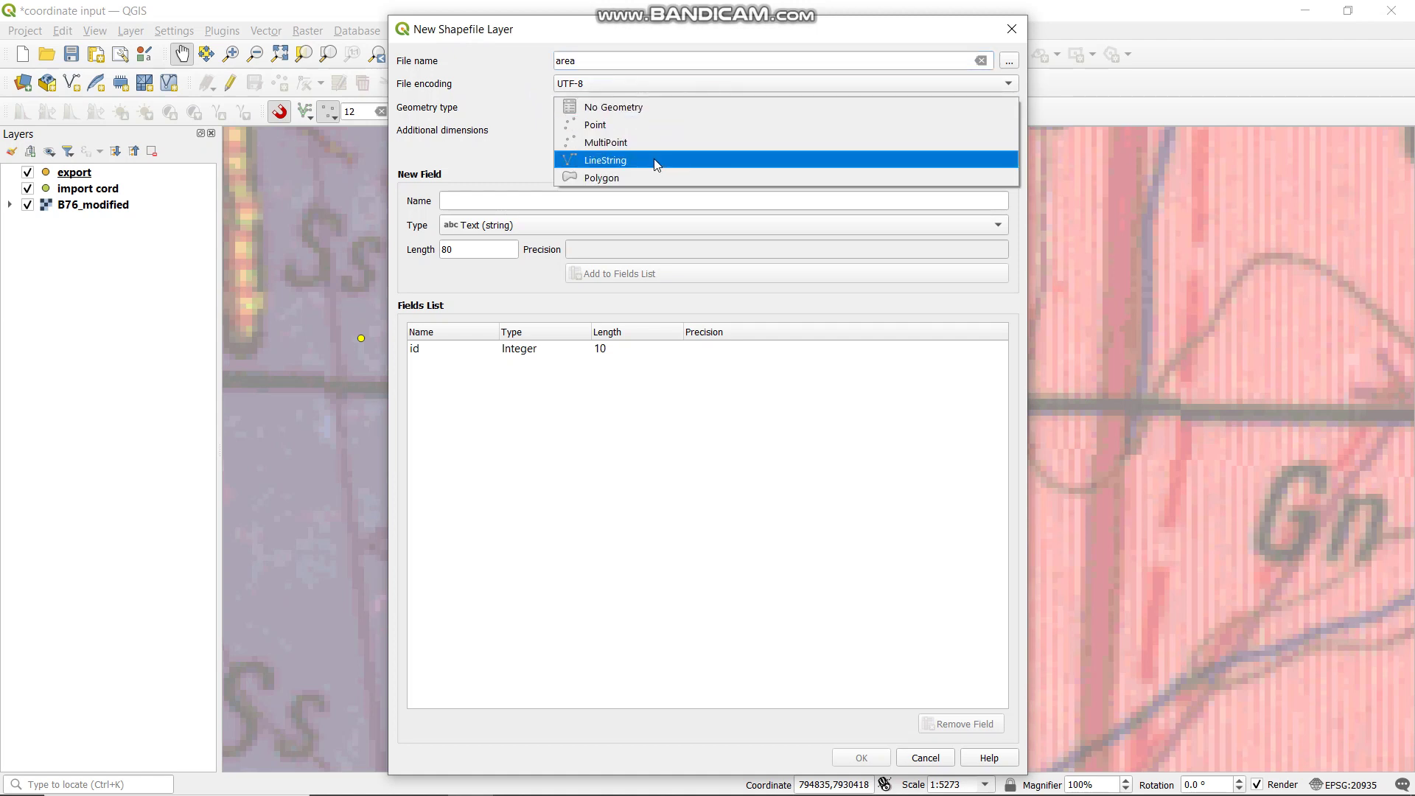
left_click(644, 178)
left_click(723, 156)
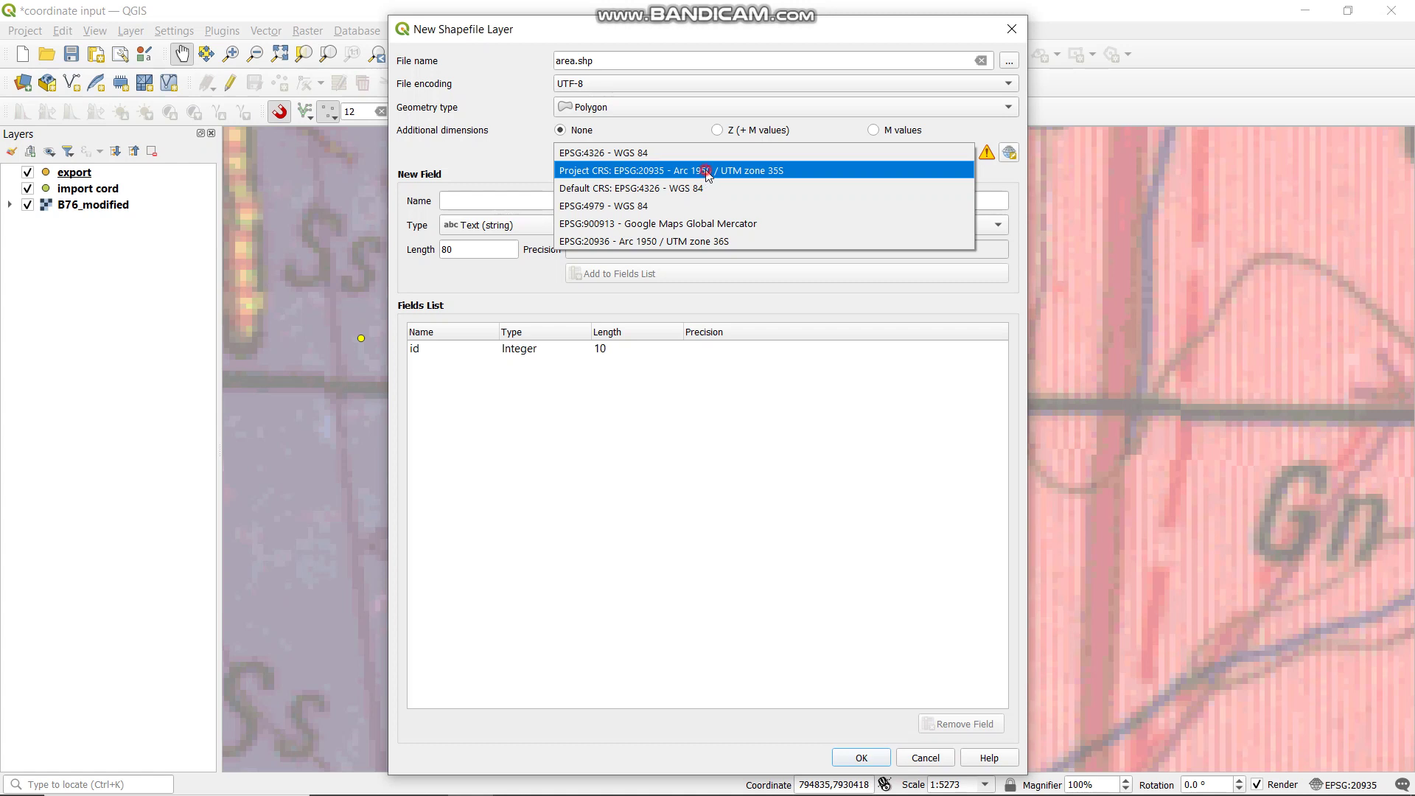
left_click(708, 173)
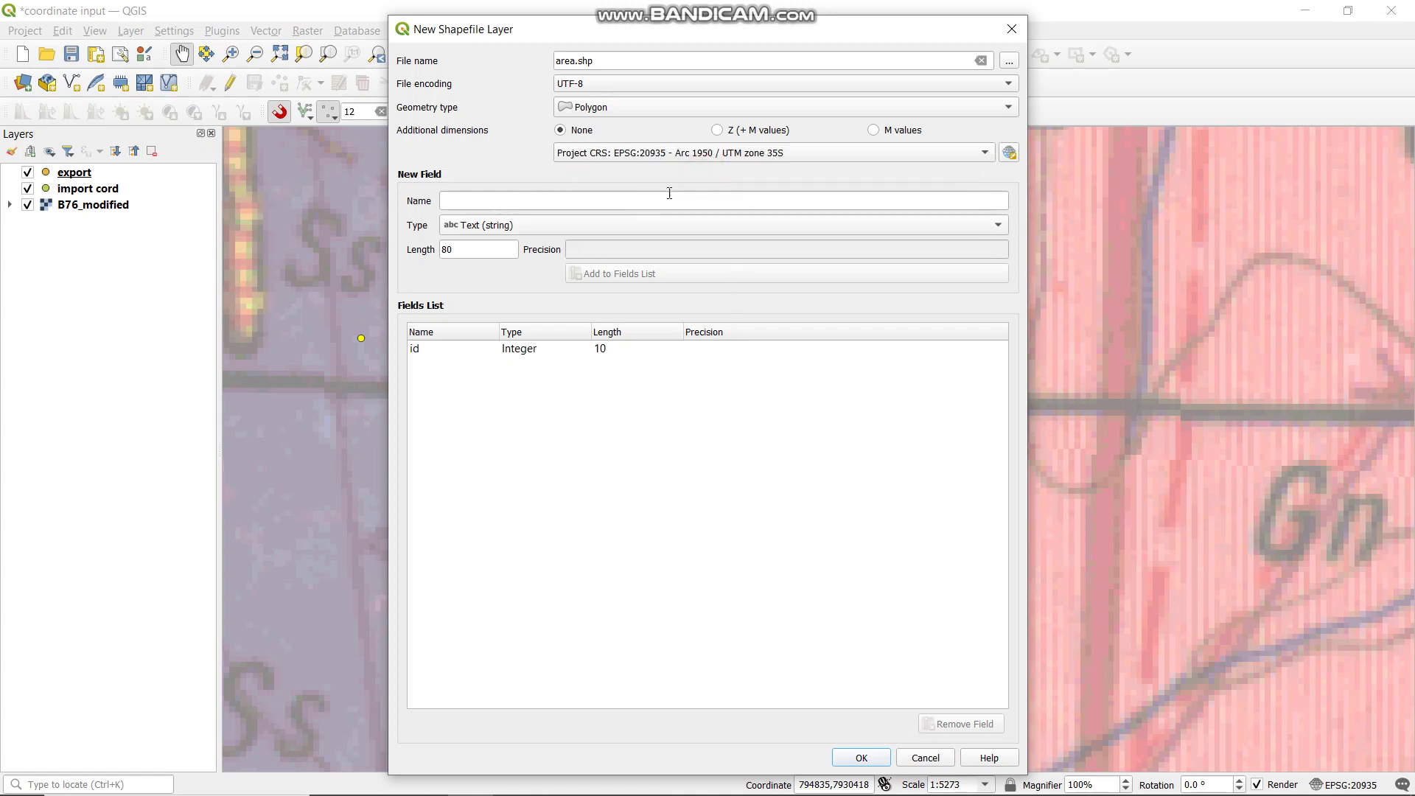
left_click(618, 207)
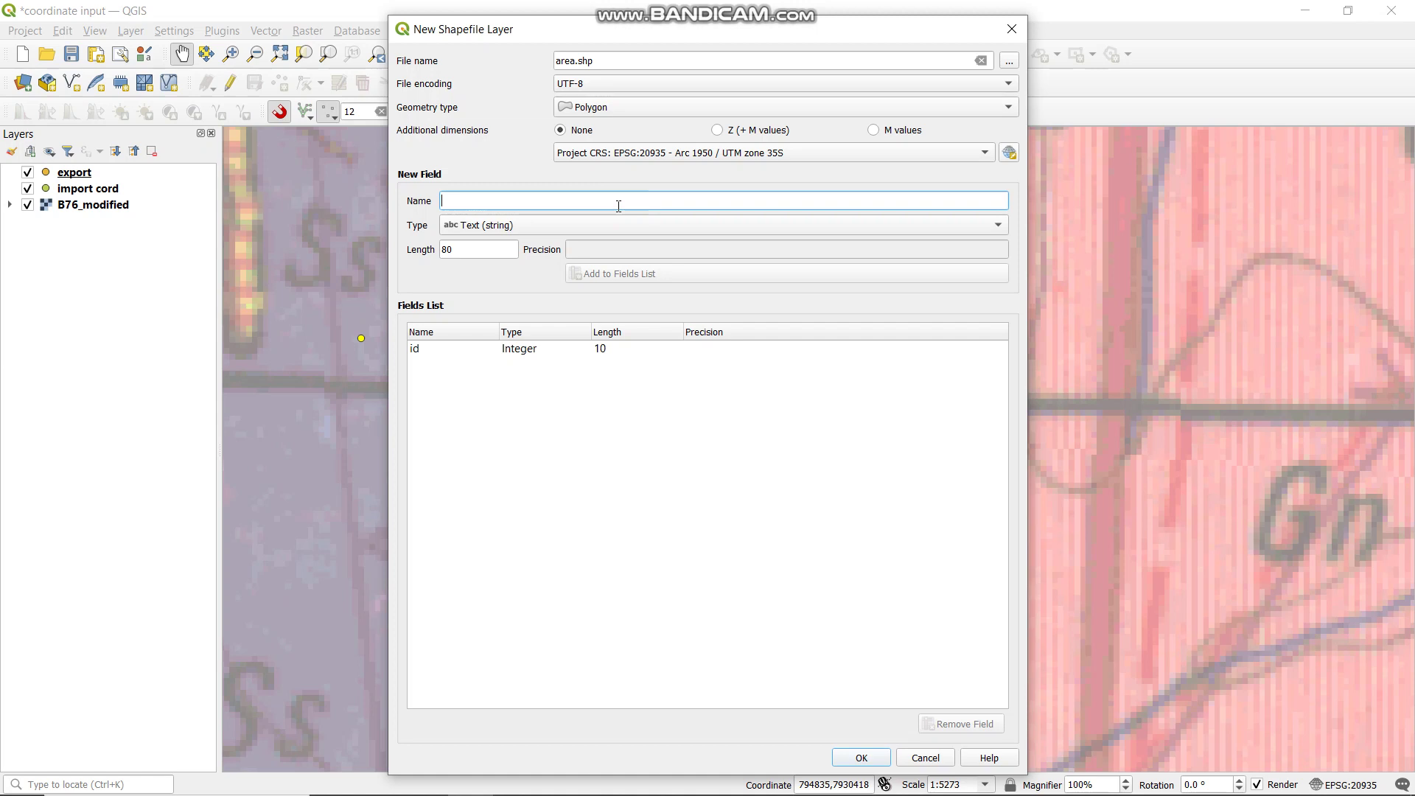
- Add an 'area (Ha)' Decimal (double) field with length 20 and precision 2
type("area (Ha")
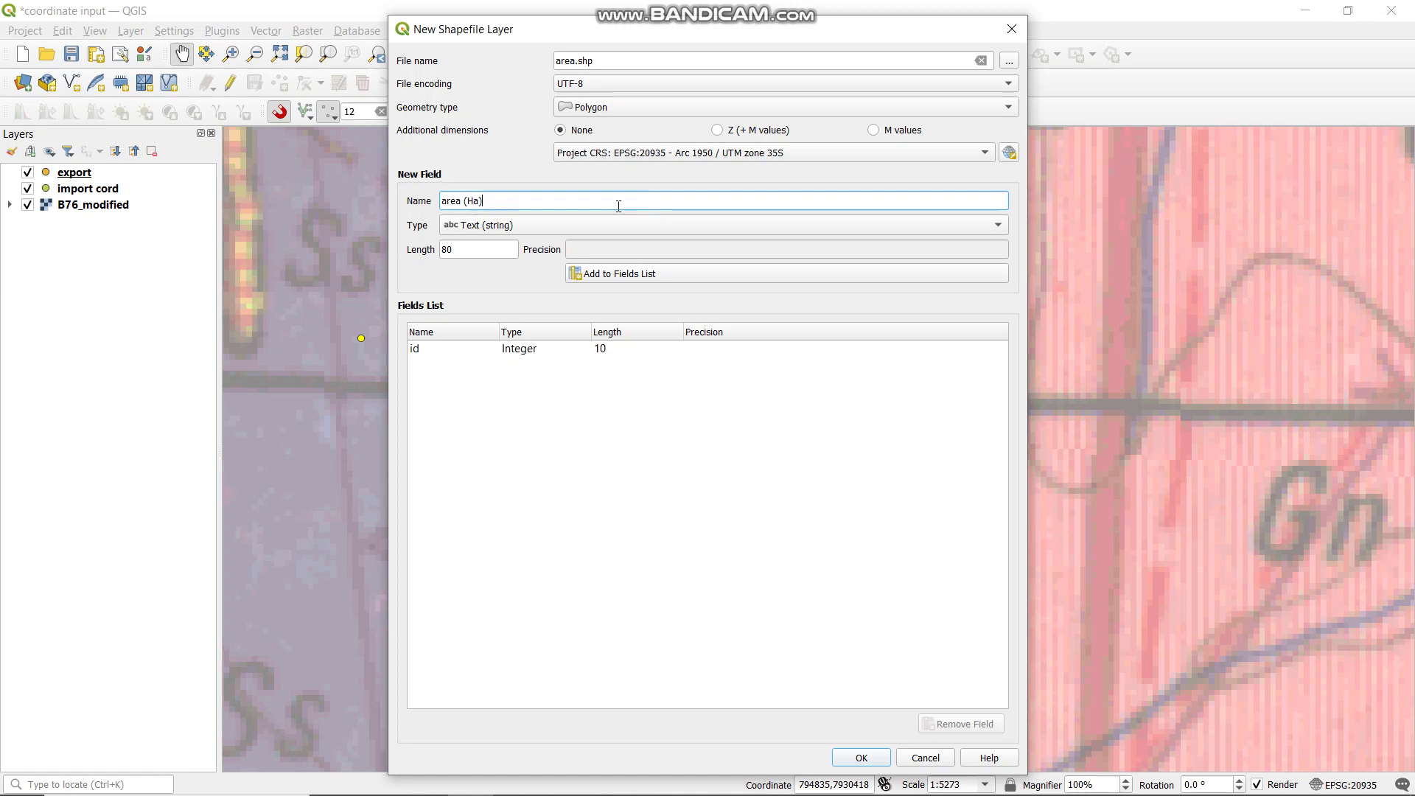
left_click(574, 225)
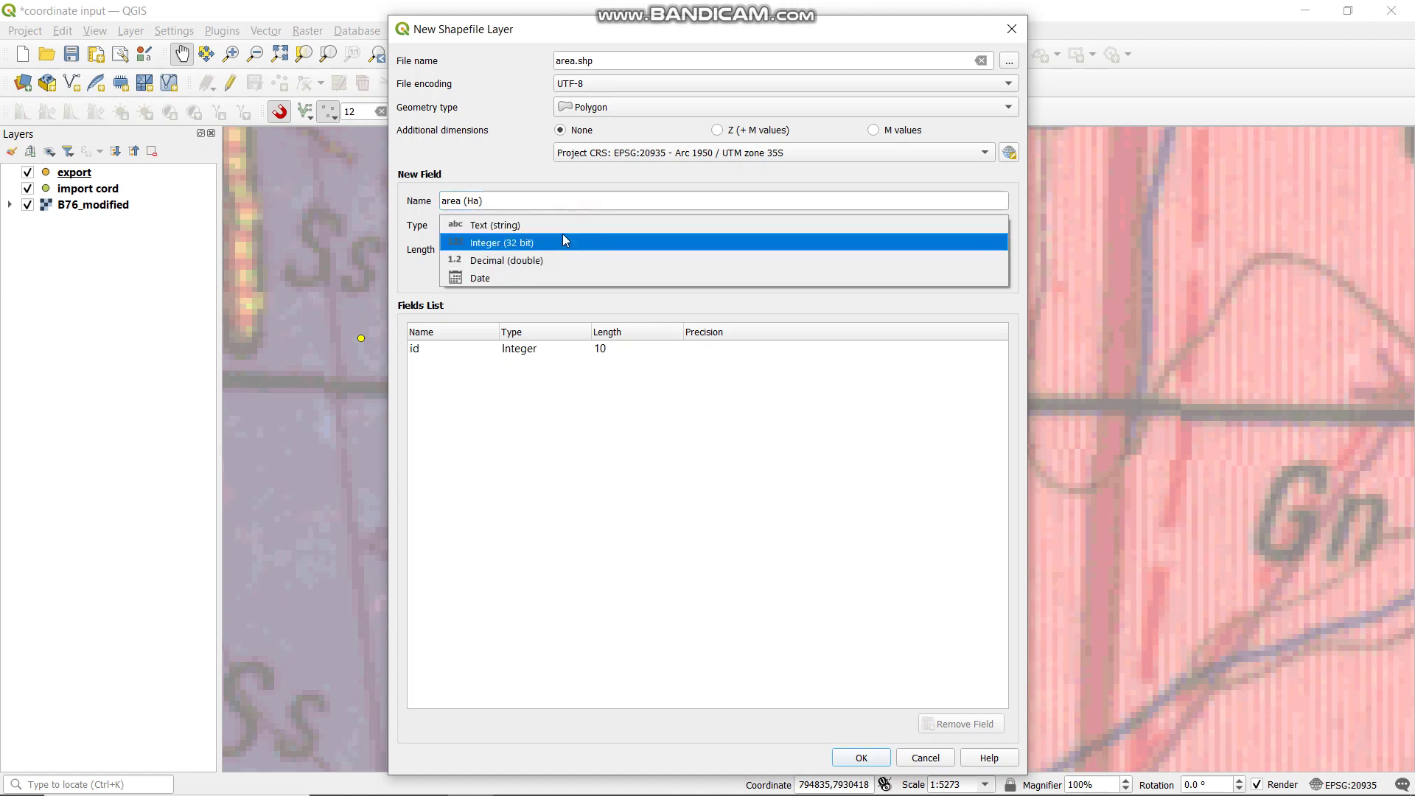
left_click(556, 262)
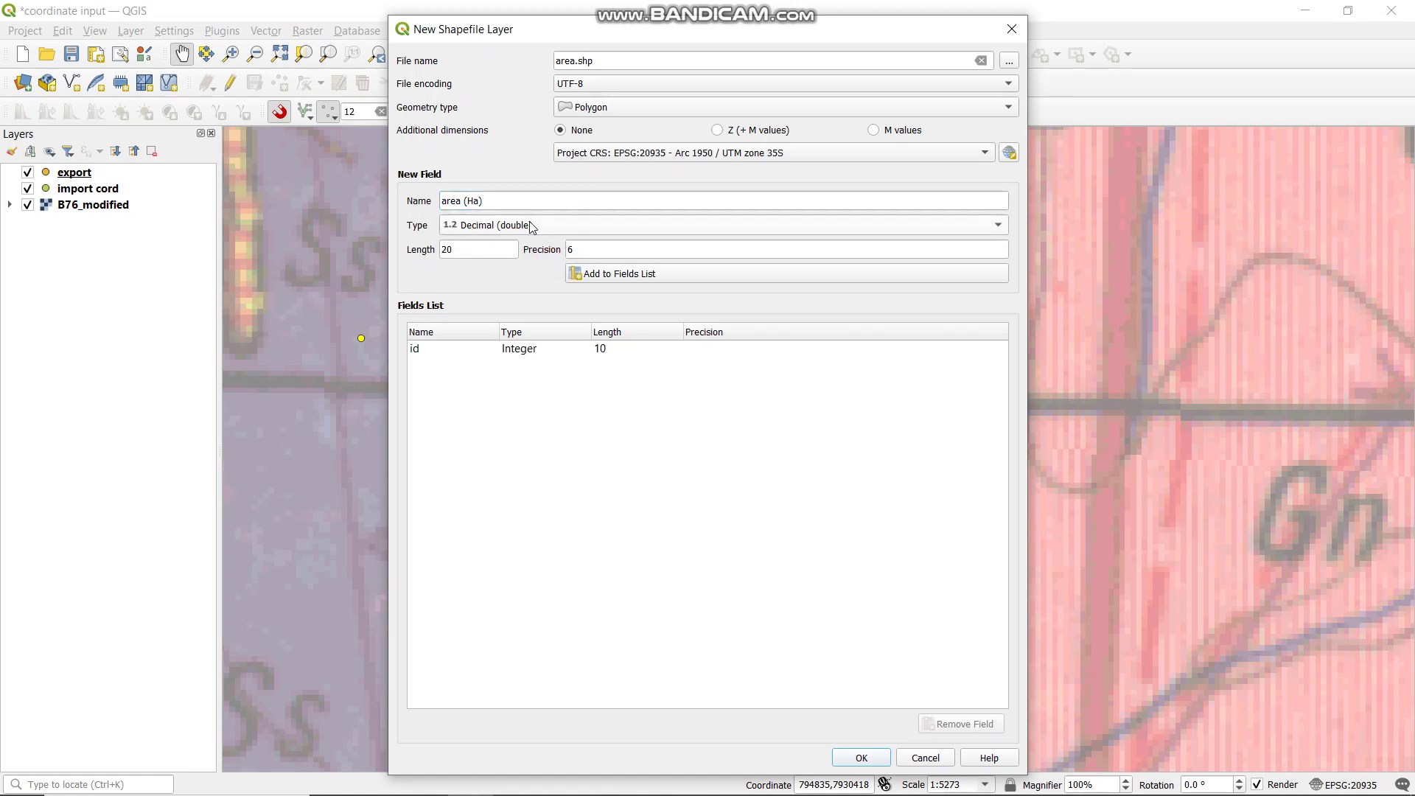
left_click(610, 248)
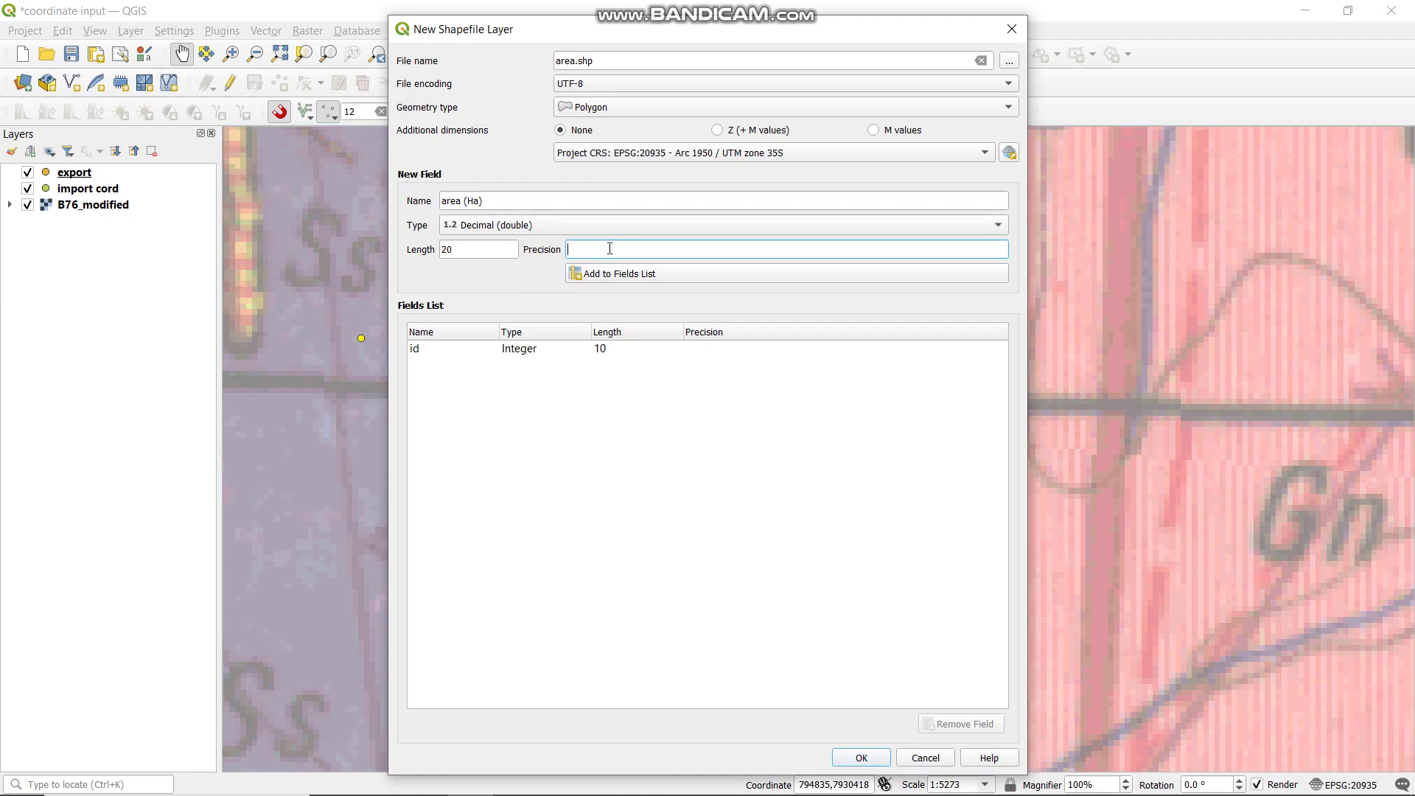
type("2")
left_click(660, 273)
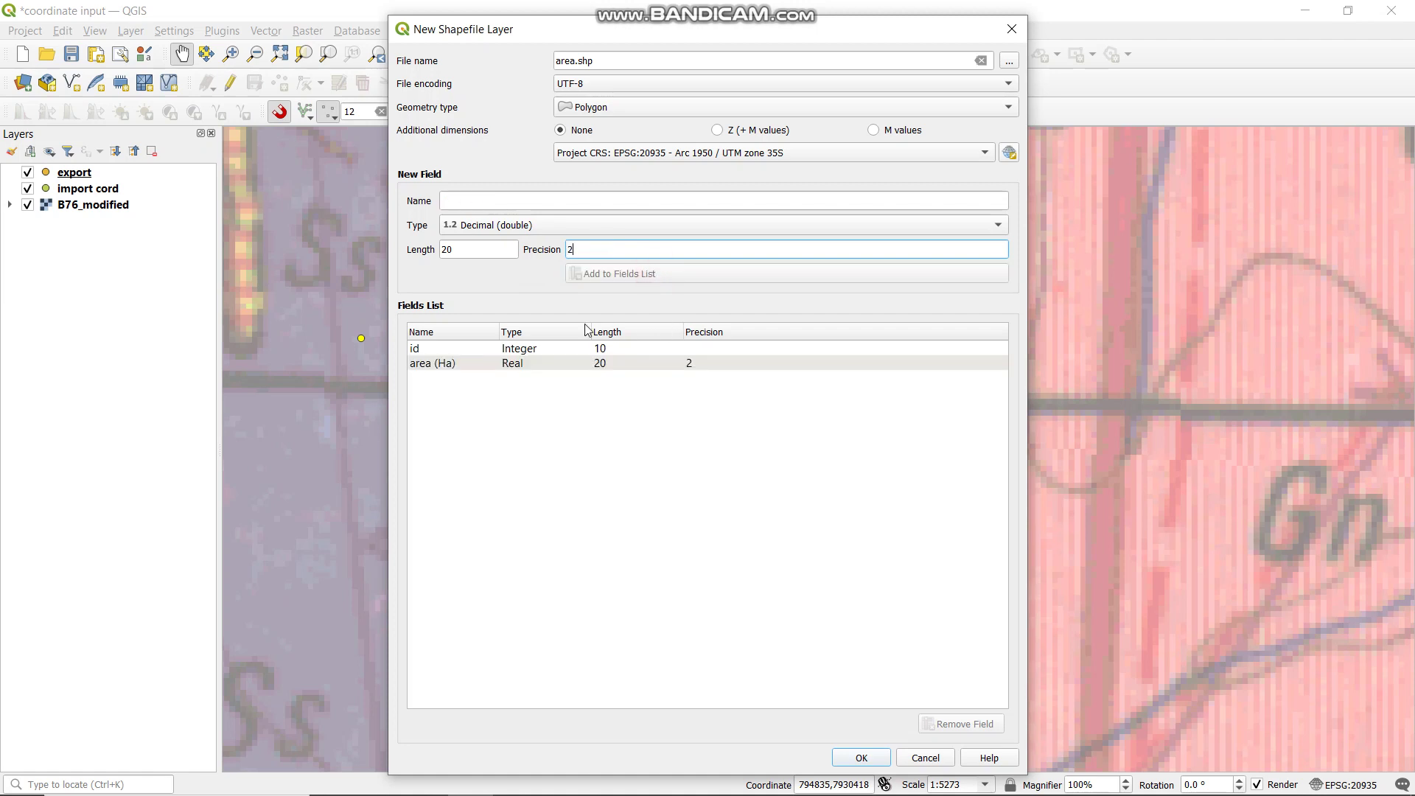
- Add a 'name' Text (string) field to the fields list
left_click(495, 200)
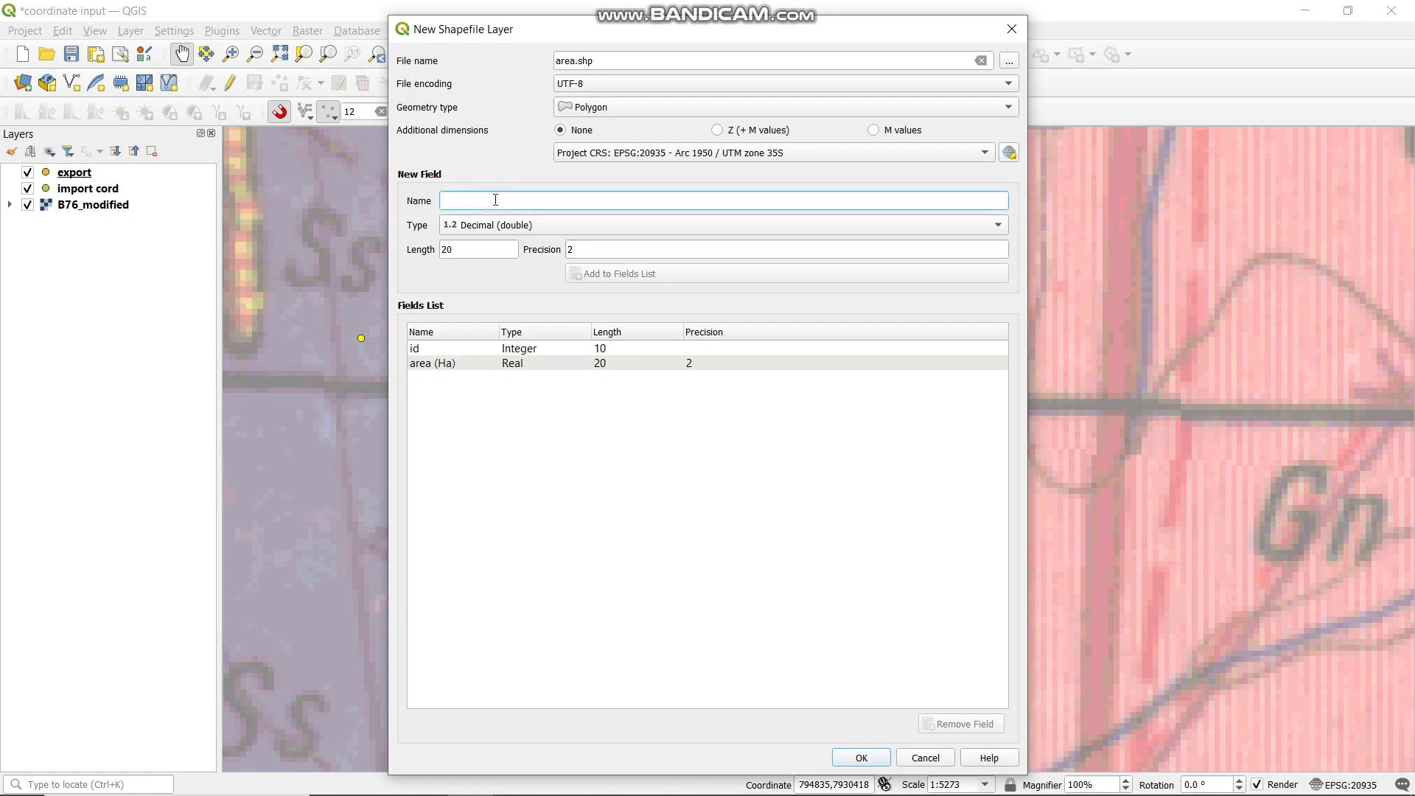
type("ma")
key("BackSpace")
key("BackSpace")
key("BackSpace")
type("name")
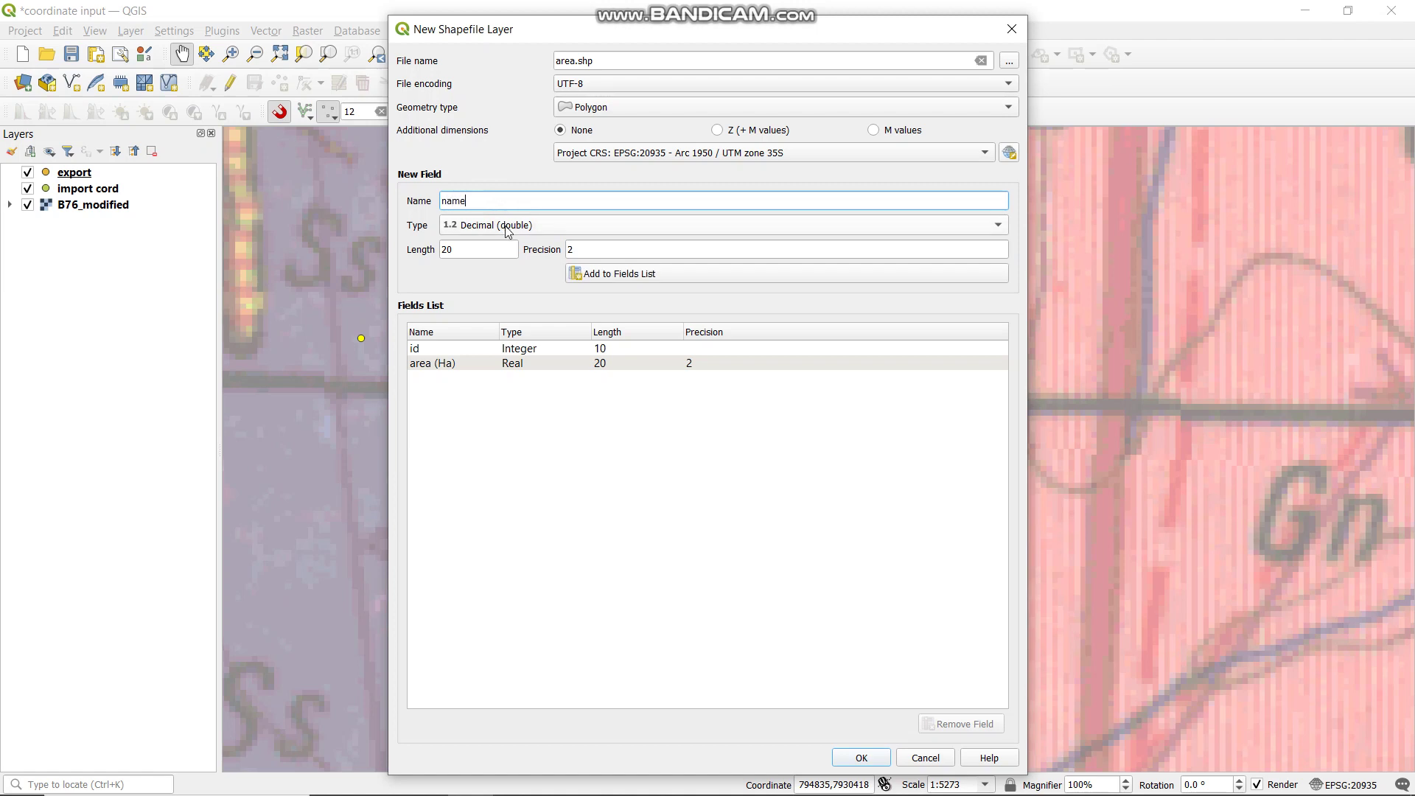
left_click(507, 224)
left_click(460, 190)
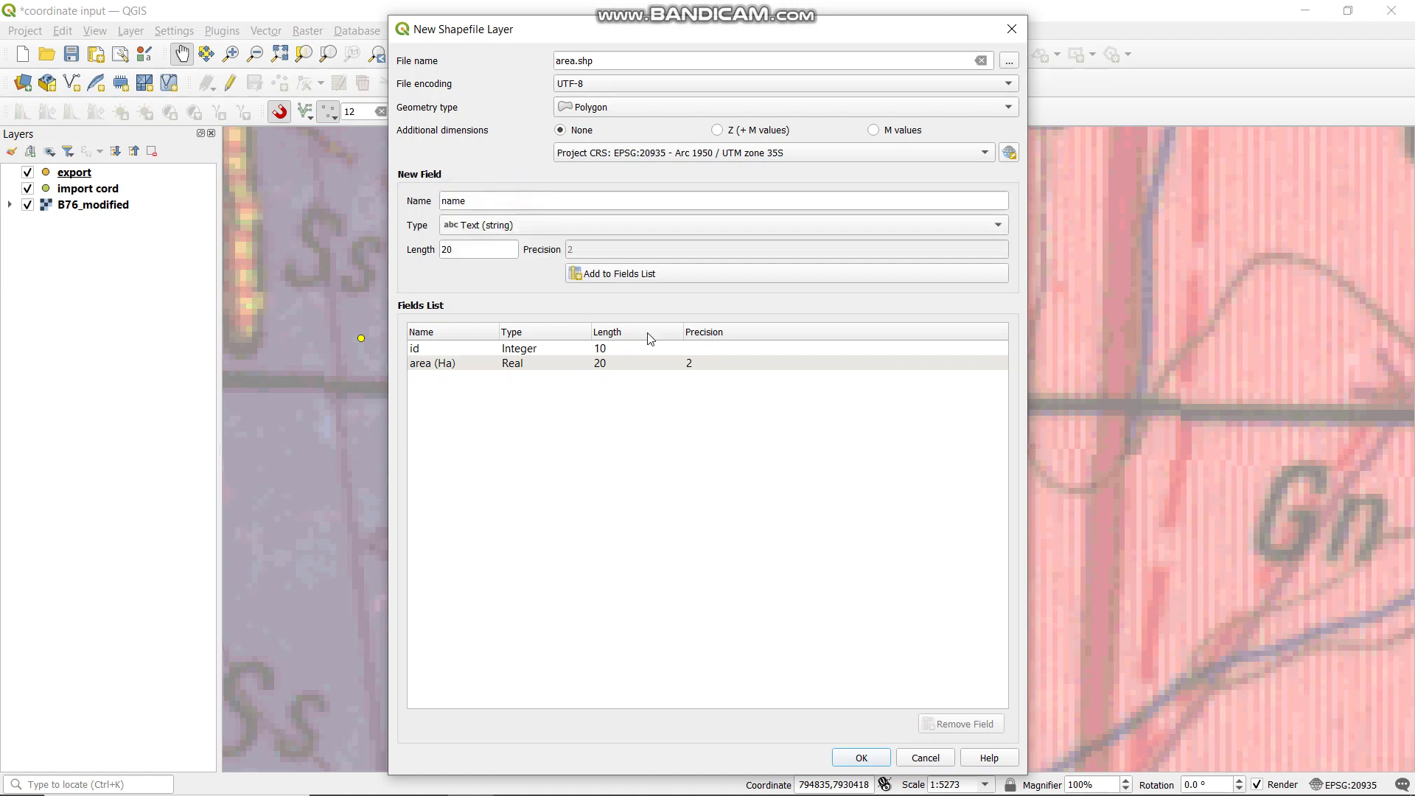
left_click(641, 273)
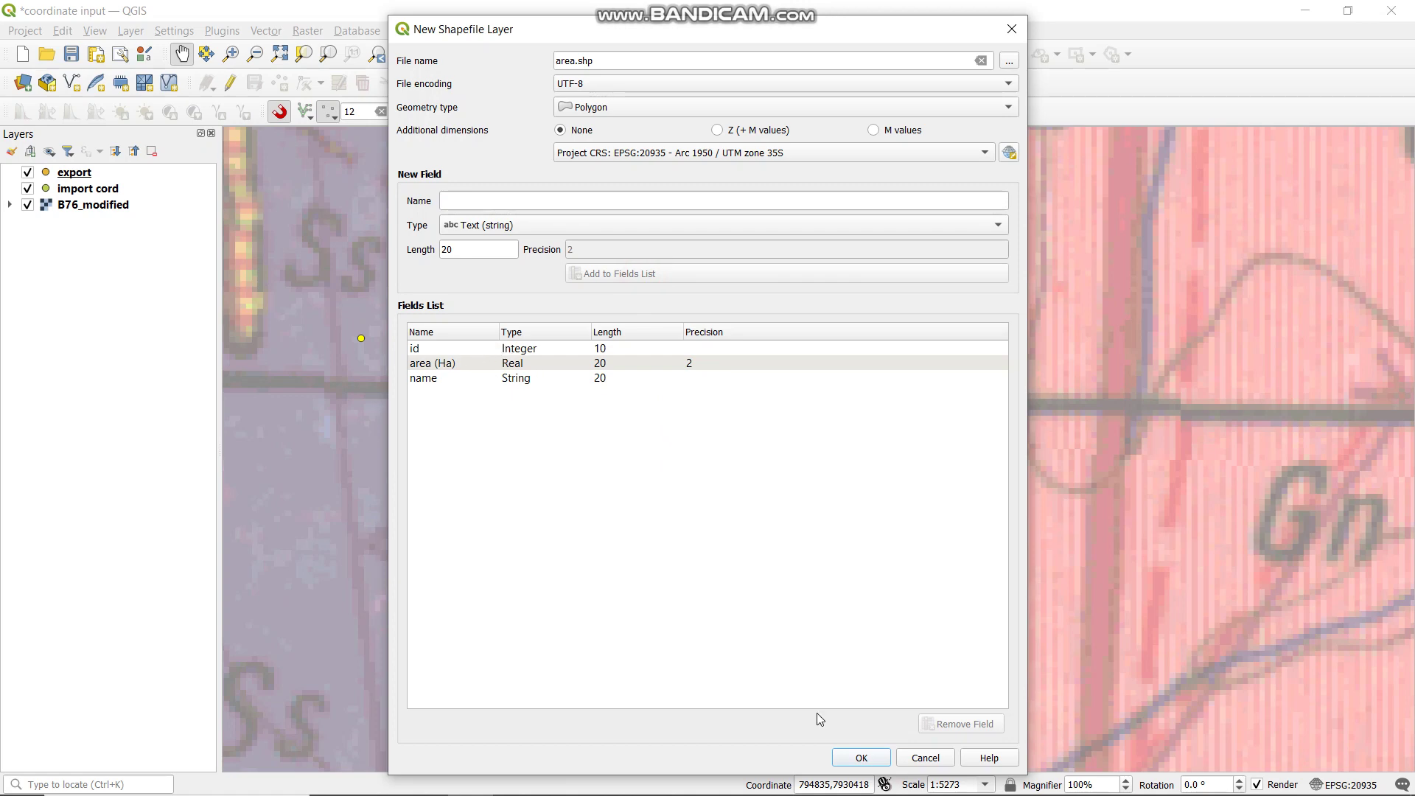
- Create the area layer and turn on editing for it from the Layers panel
left_click(862, 759)
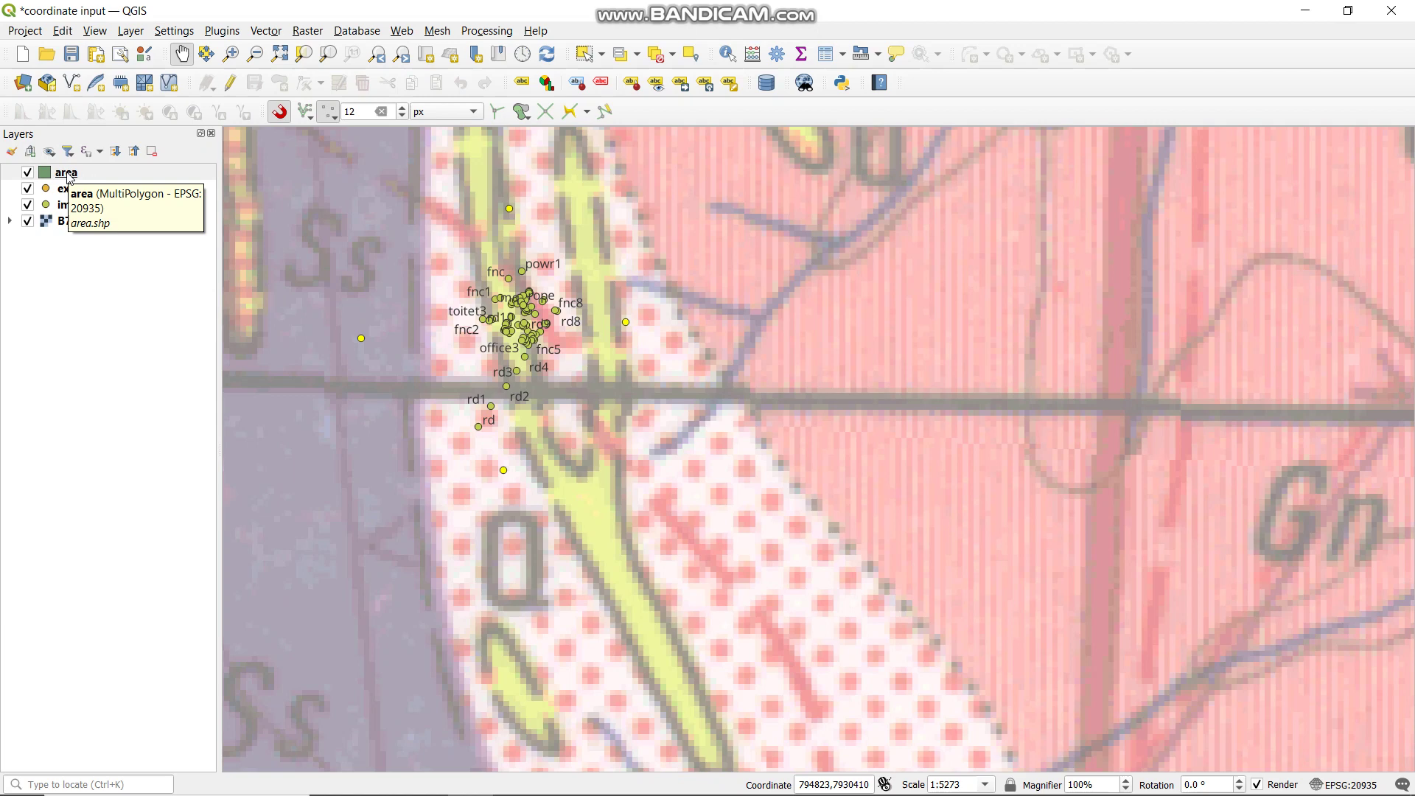
right_click(69, 177)
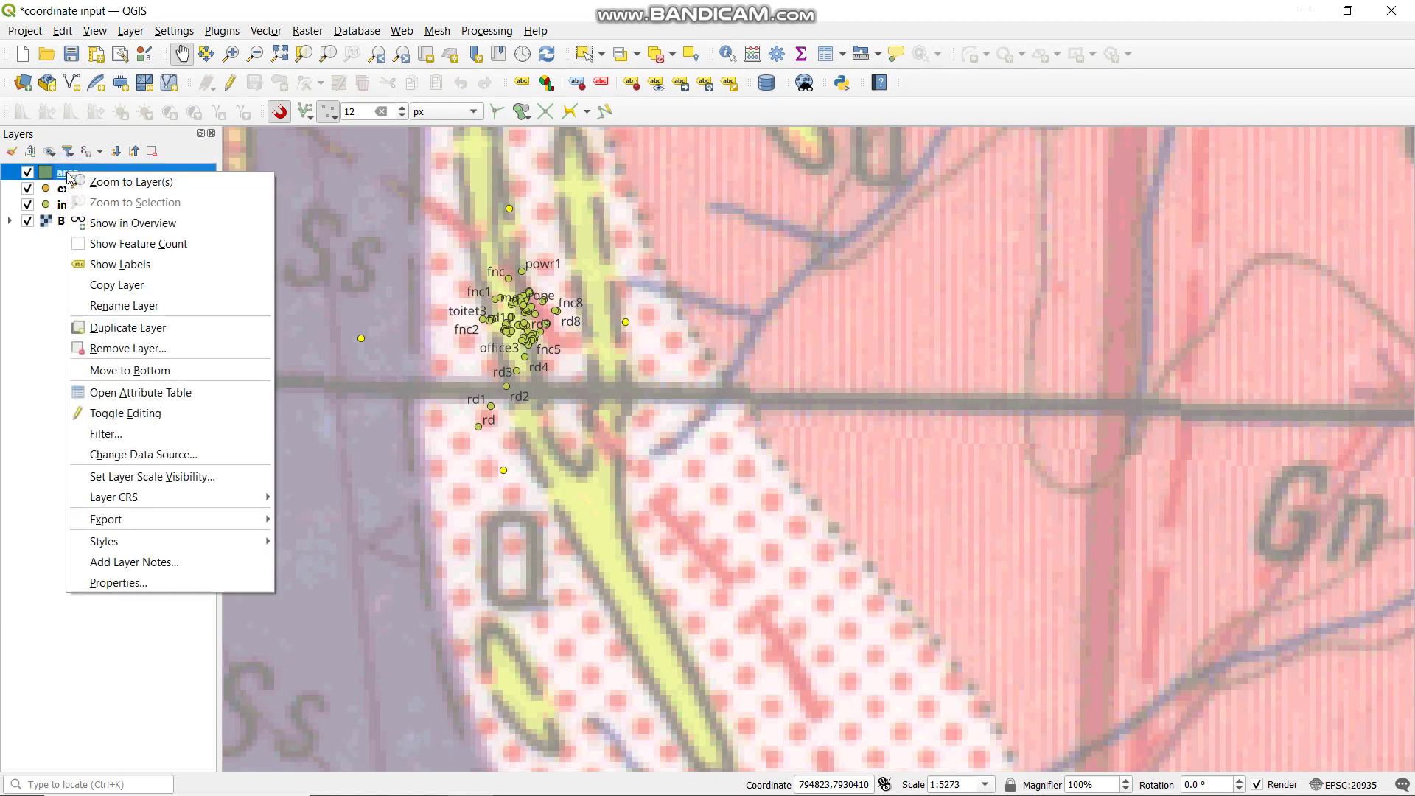
left_click(121, 419)
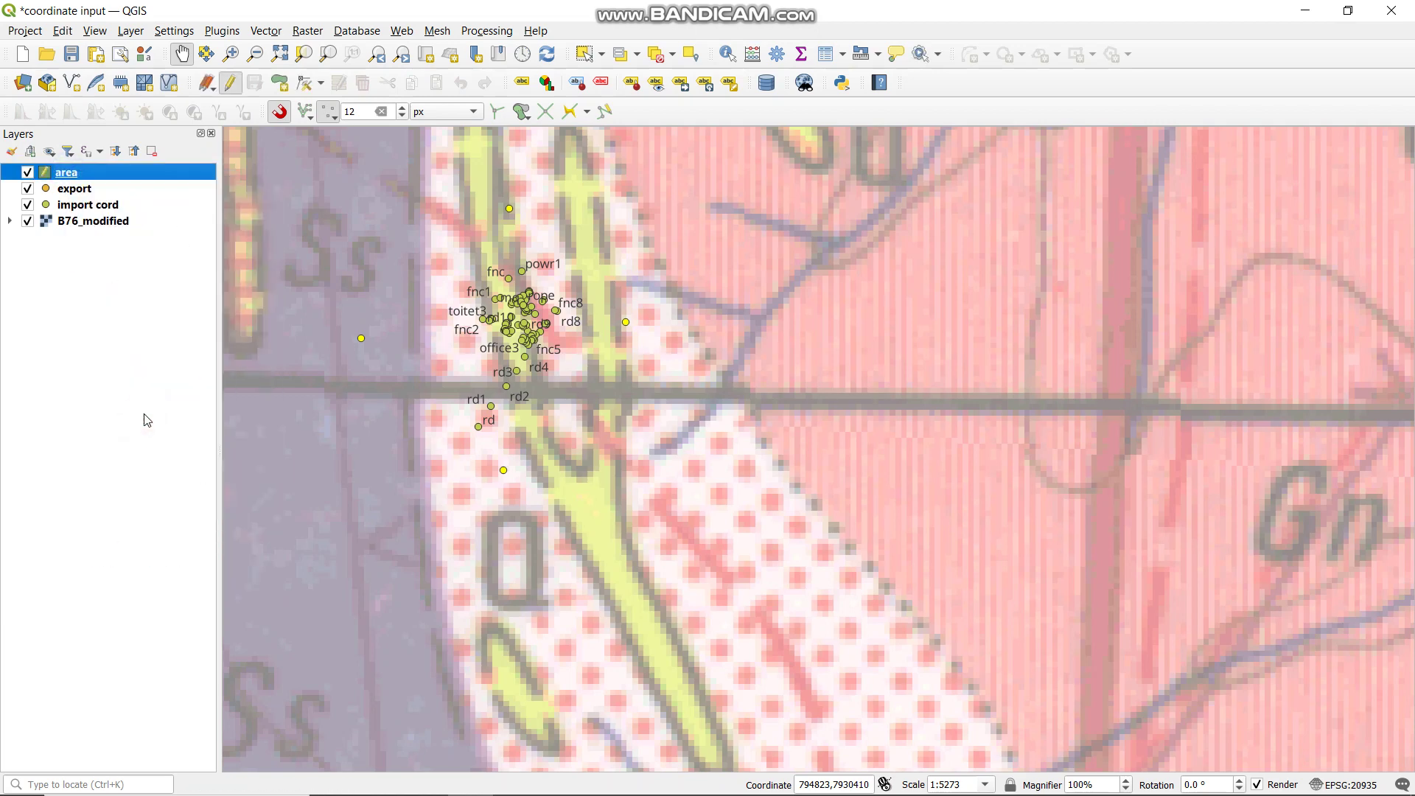
- Draw a four-vertex diamond polygon around the survey points and give it id 1
left_click(278, 83)
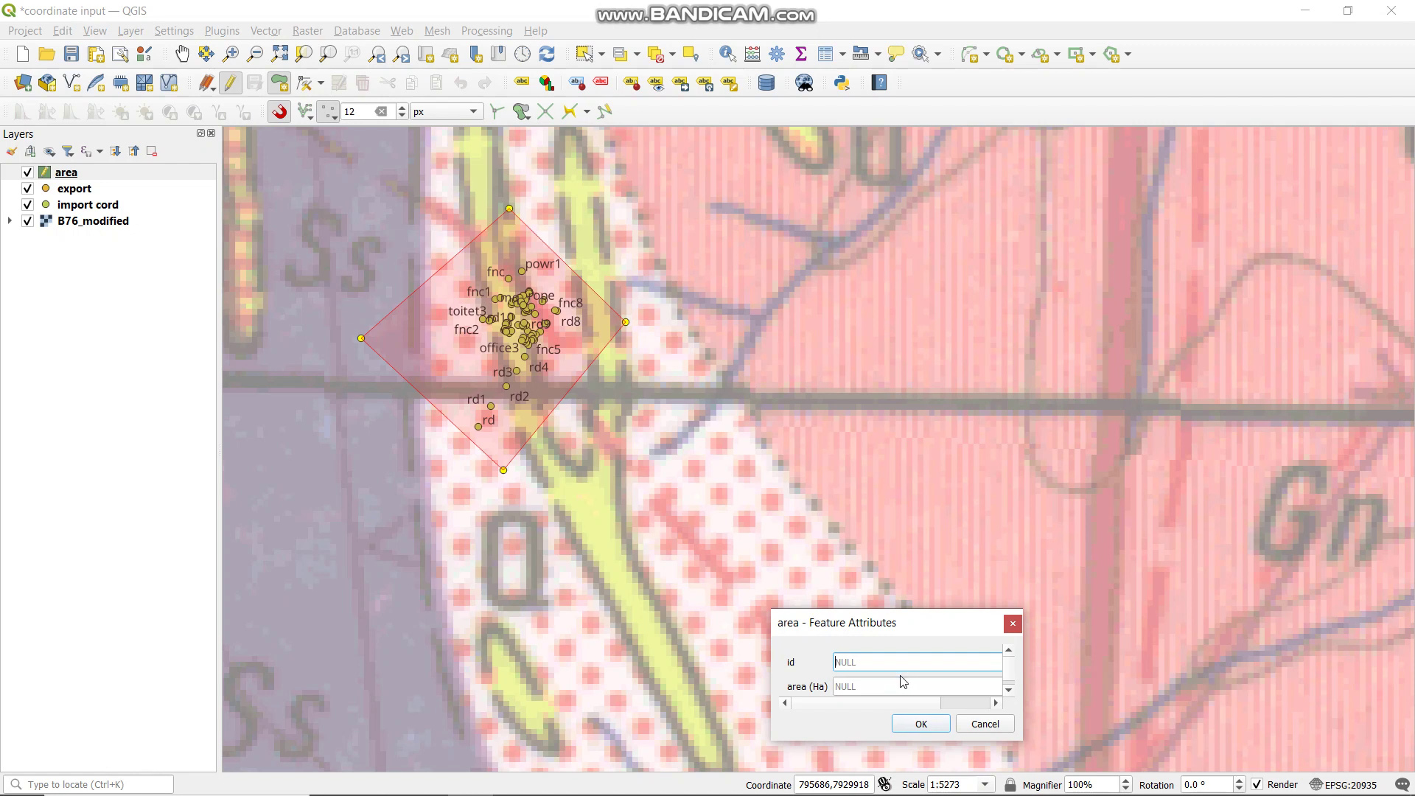
type("1")
left_click(1009, 689)
left_click(913, 678)
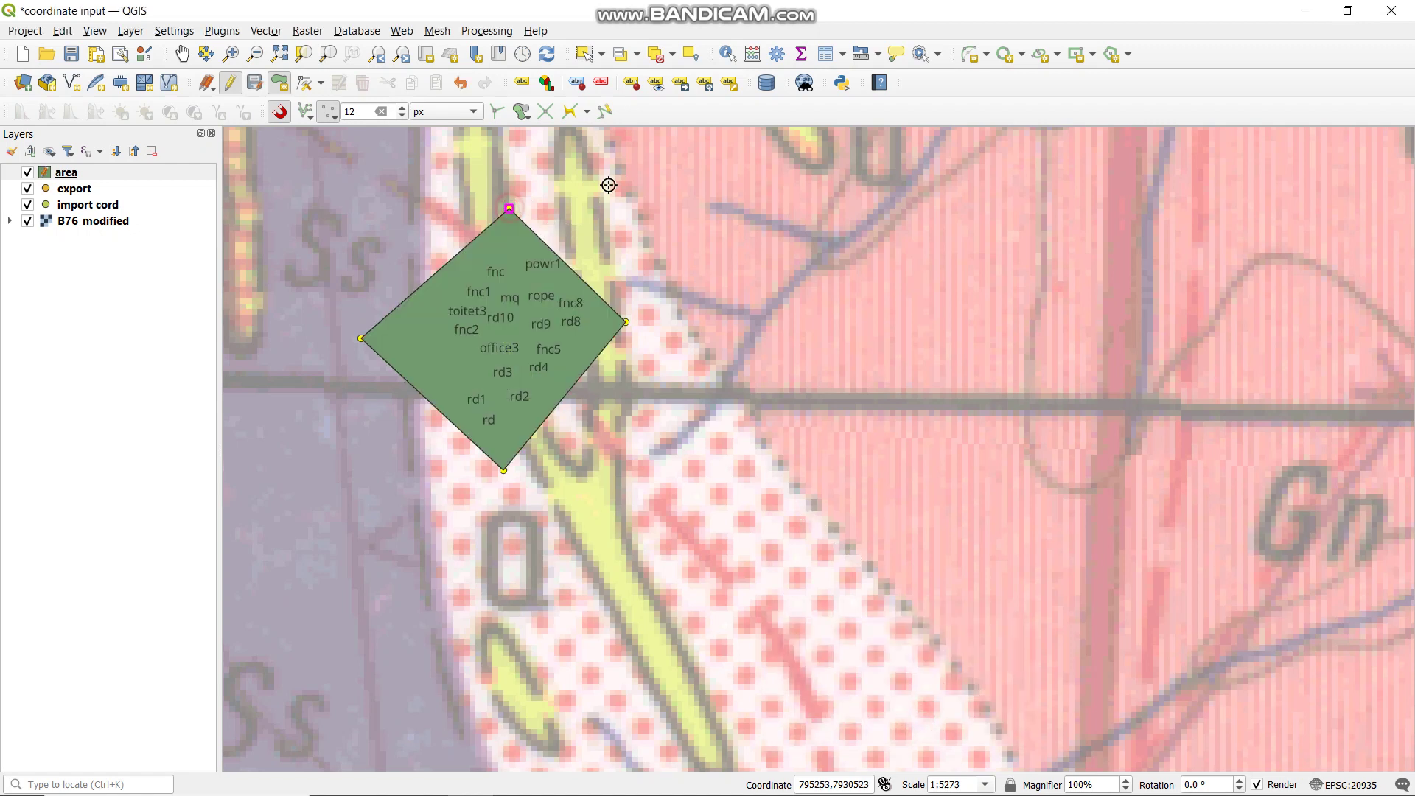
- Draw a second polygon sharing the diamond's right corner, with id 2 and name b
left_click(667, 157)
left_click(875, 302)
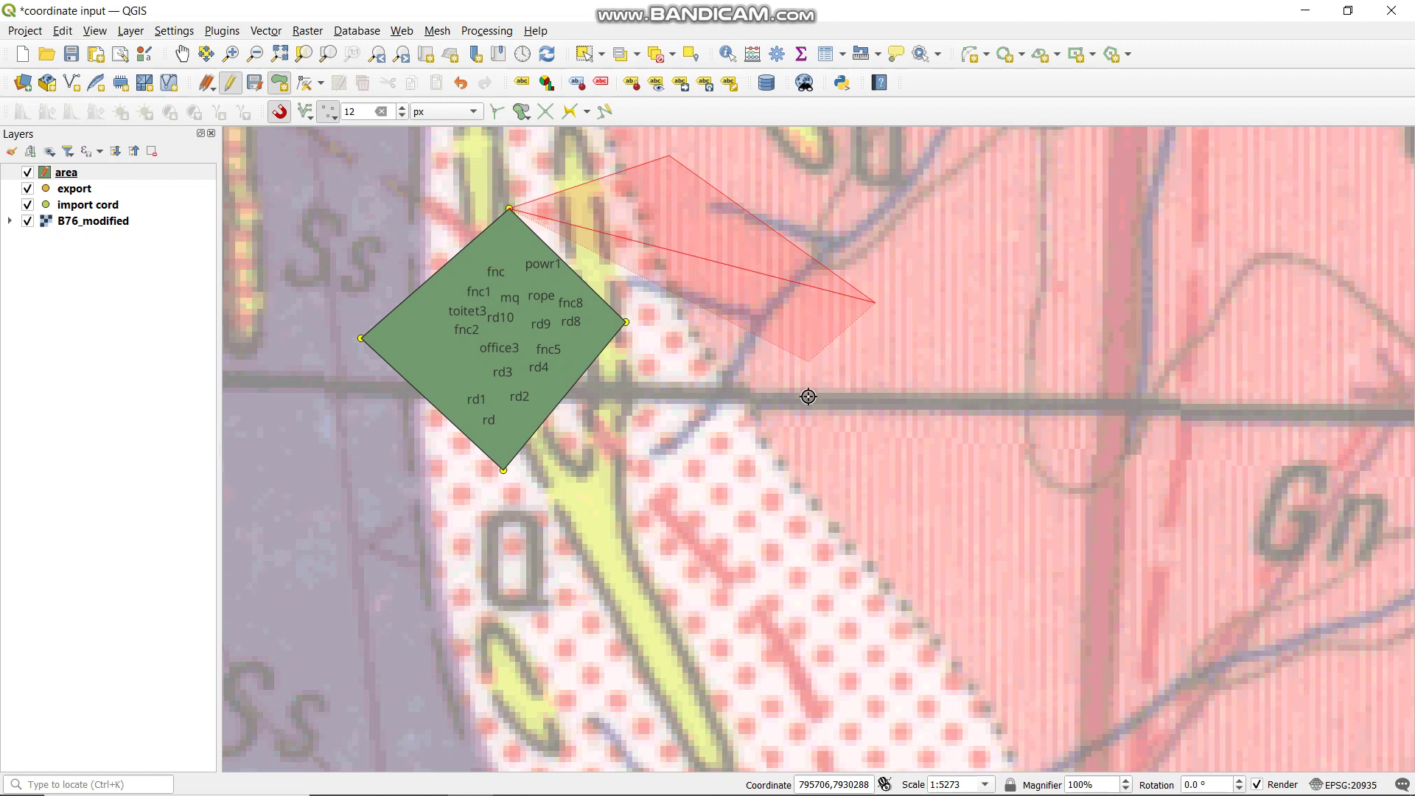
left_click(808, 401)
left_click(627, 322)
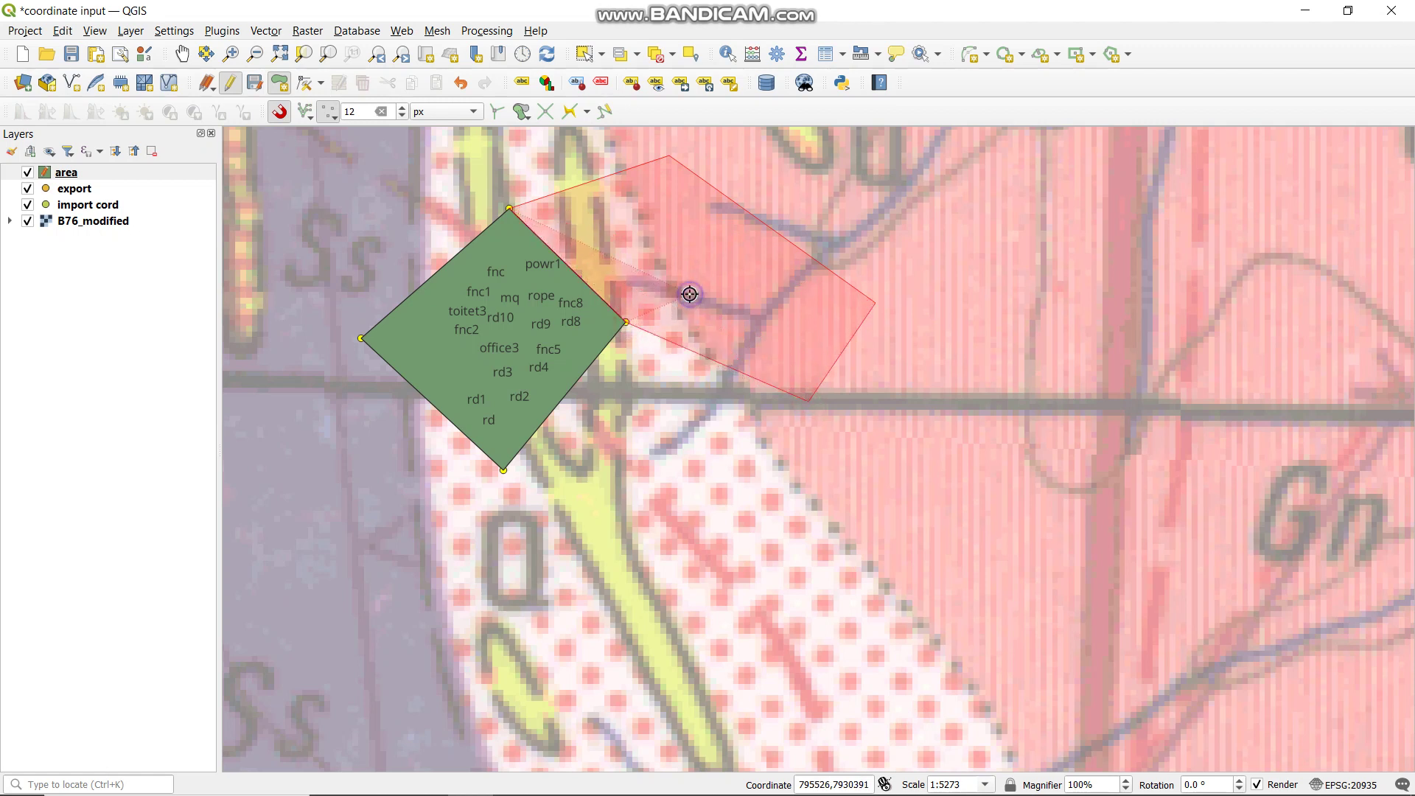
right_click(688, 295)
type("2")
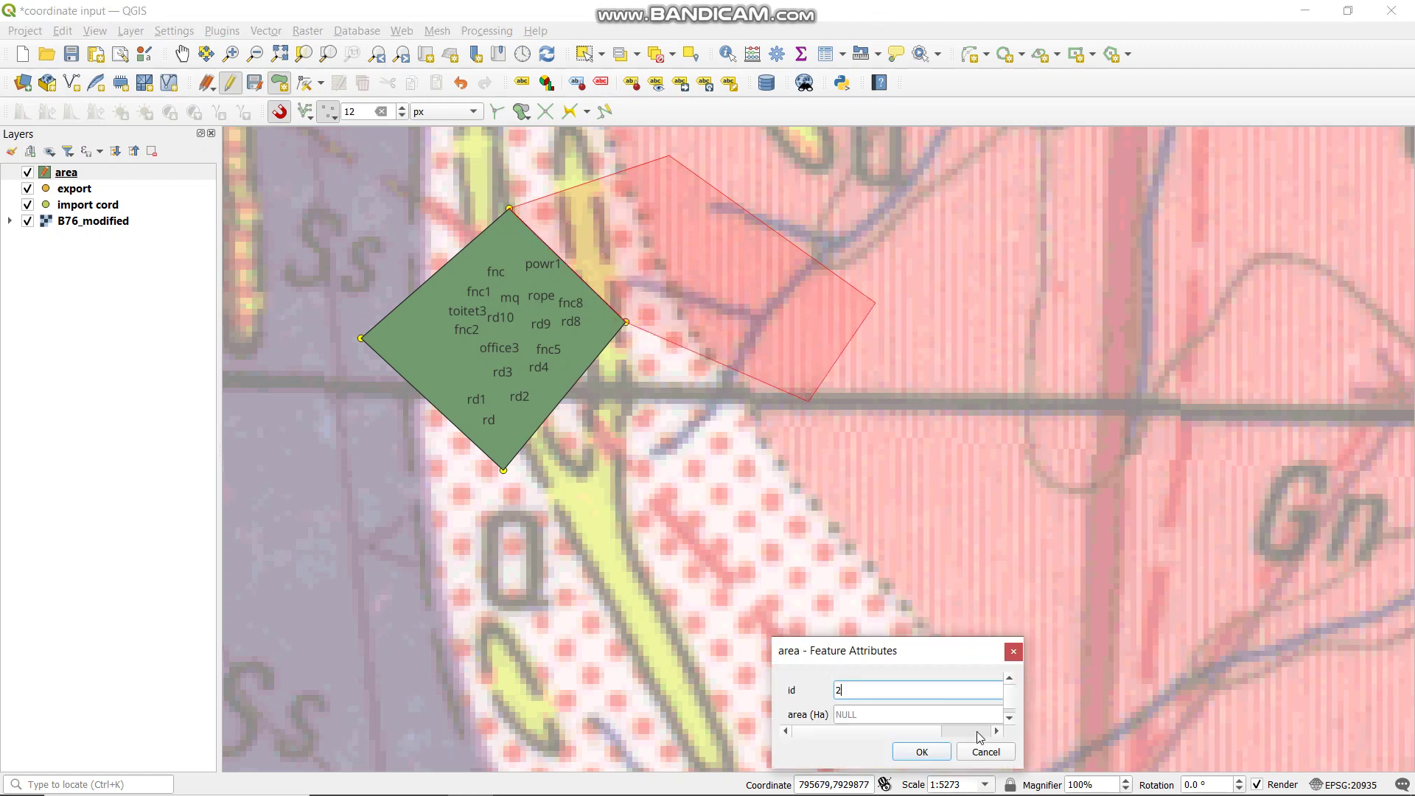
left_click(1009, 719)
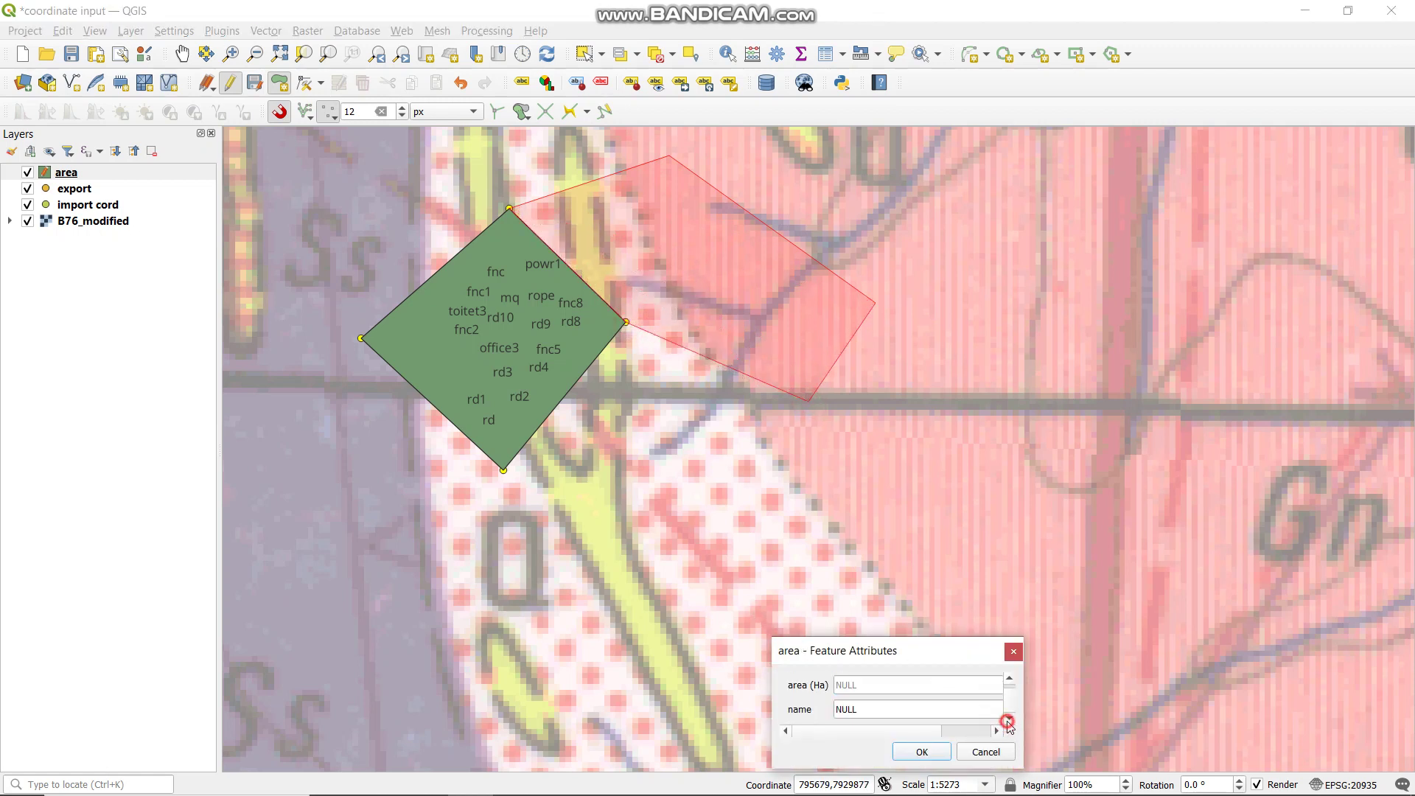
left_click(879, 707)
type("b")
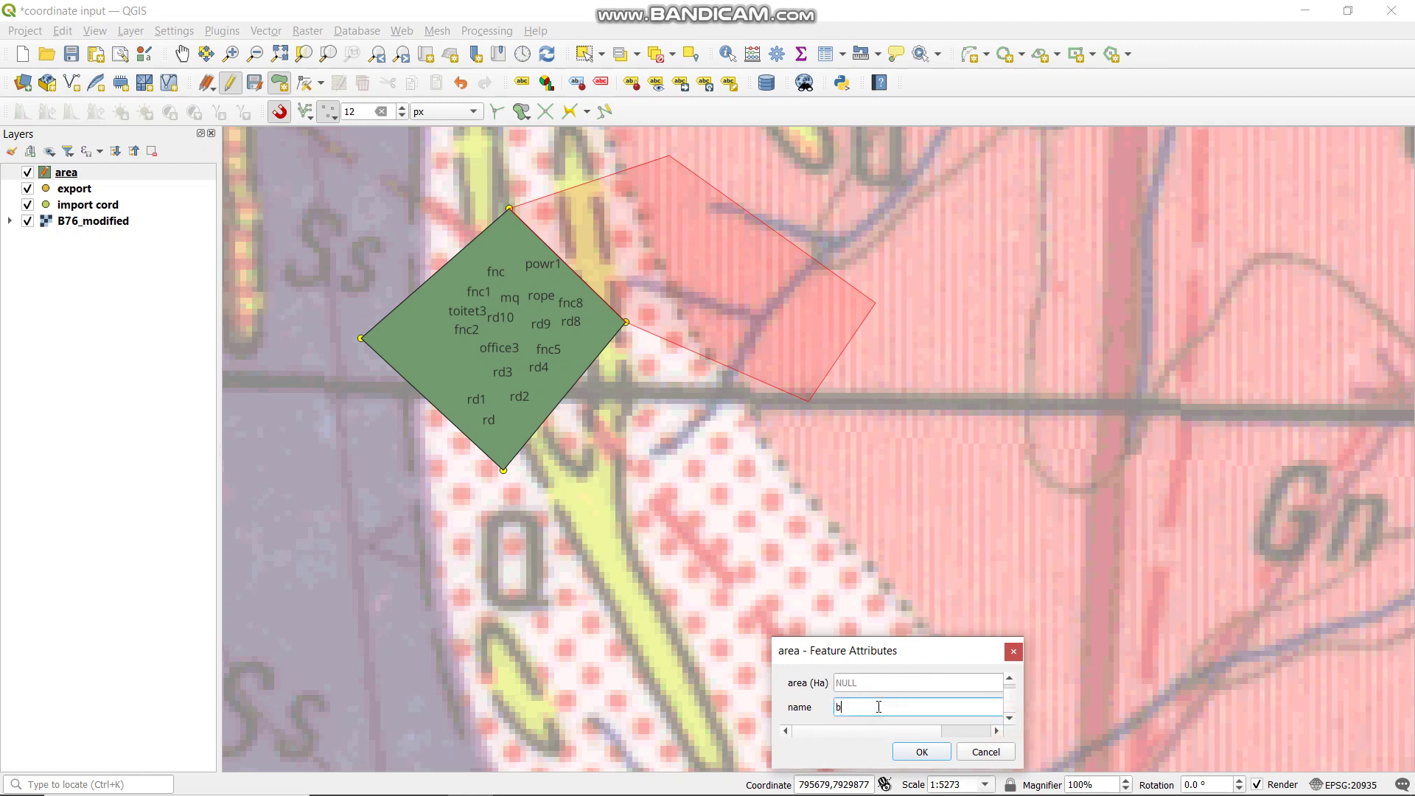
left_click(922, 751)
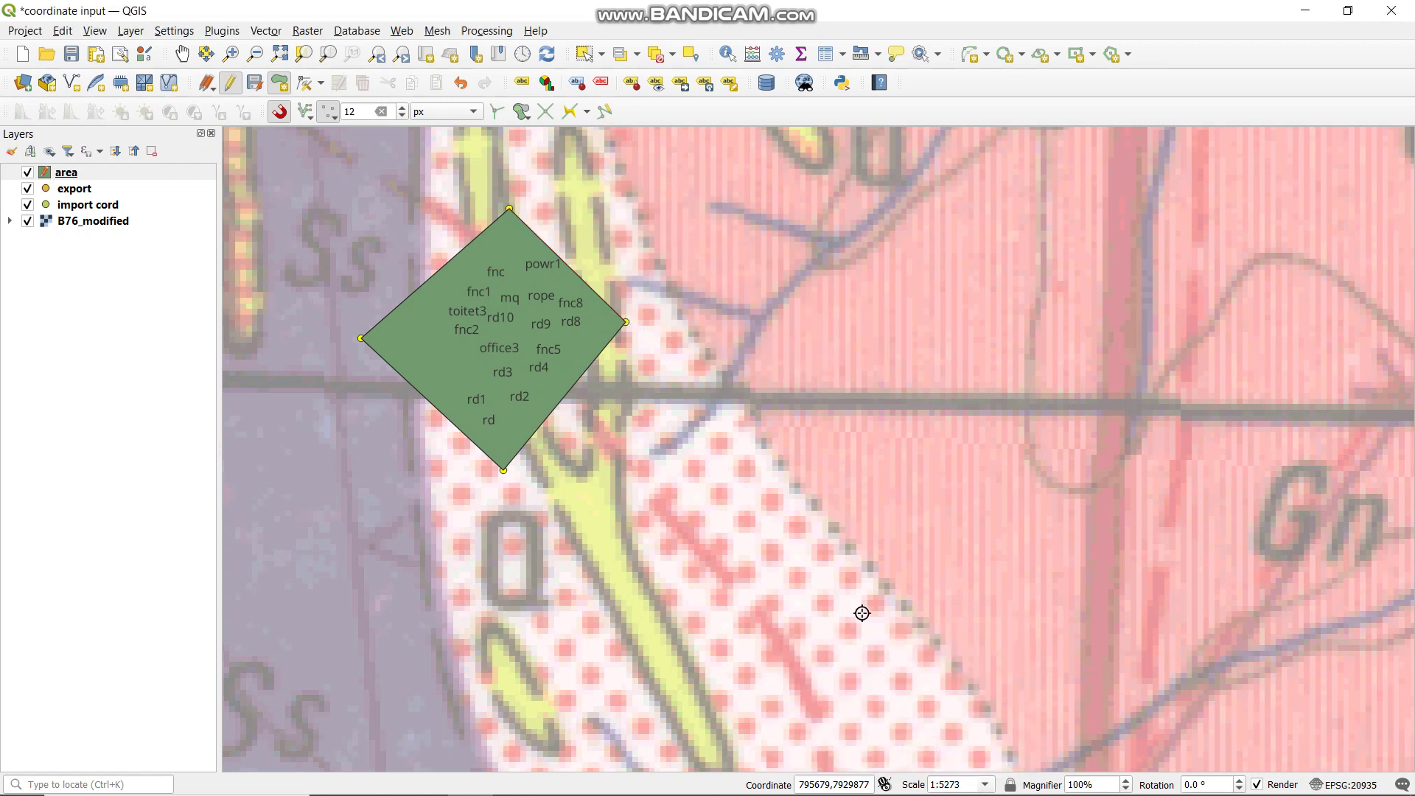
- Draw a third polygon below, snapped to the shared vertices, with id 3 and name a
left_click(809, 401)
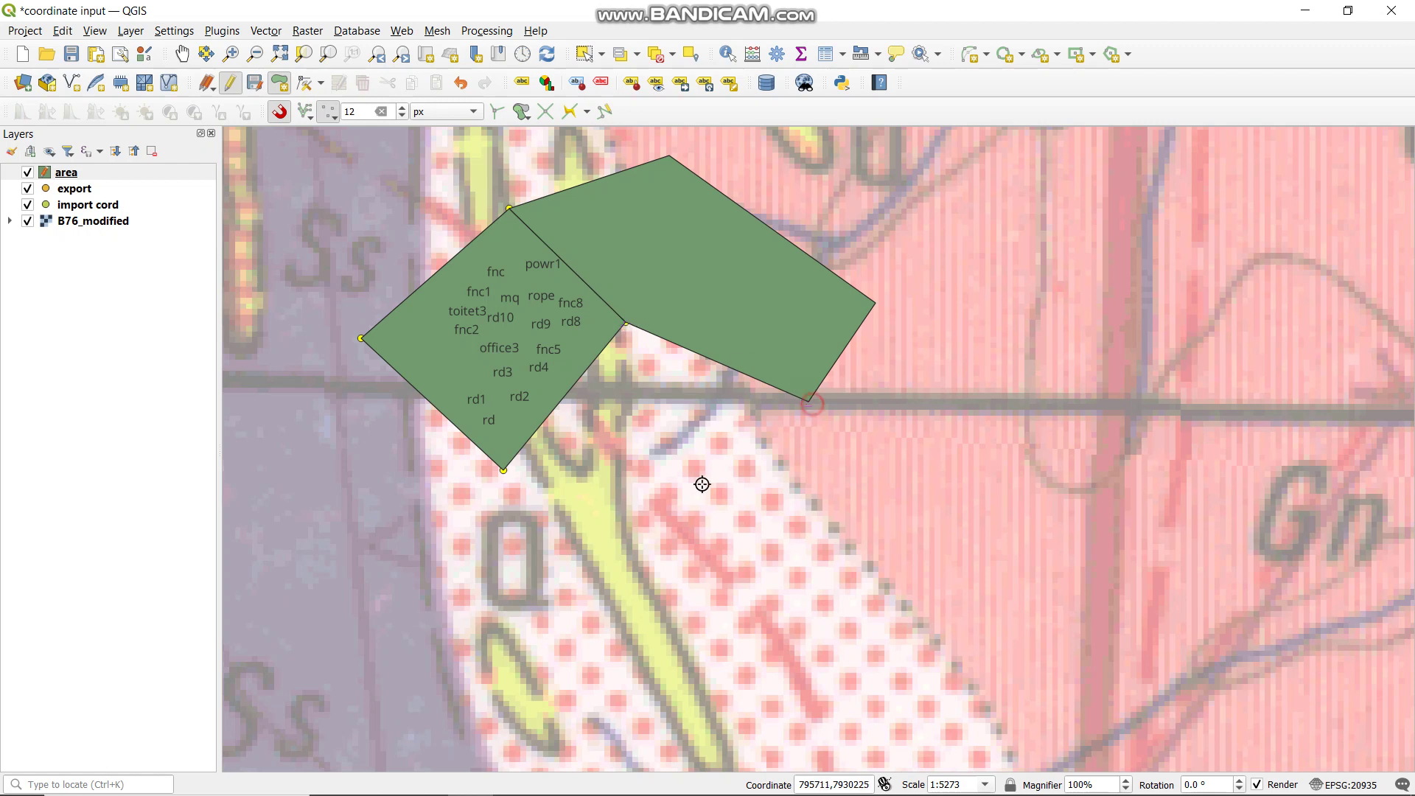
left_click(646, 595)
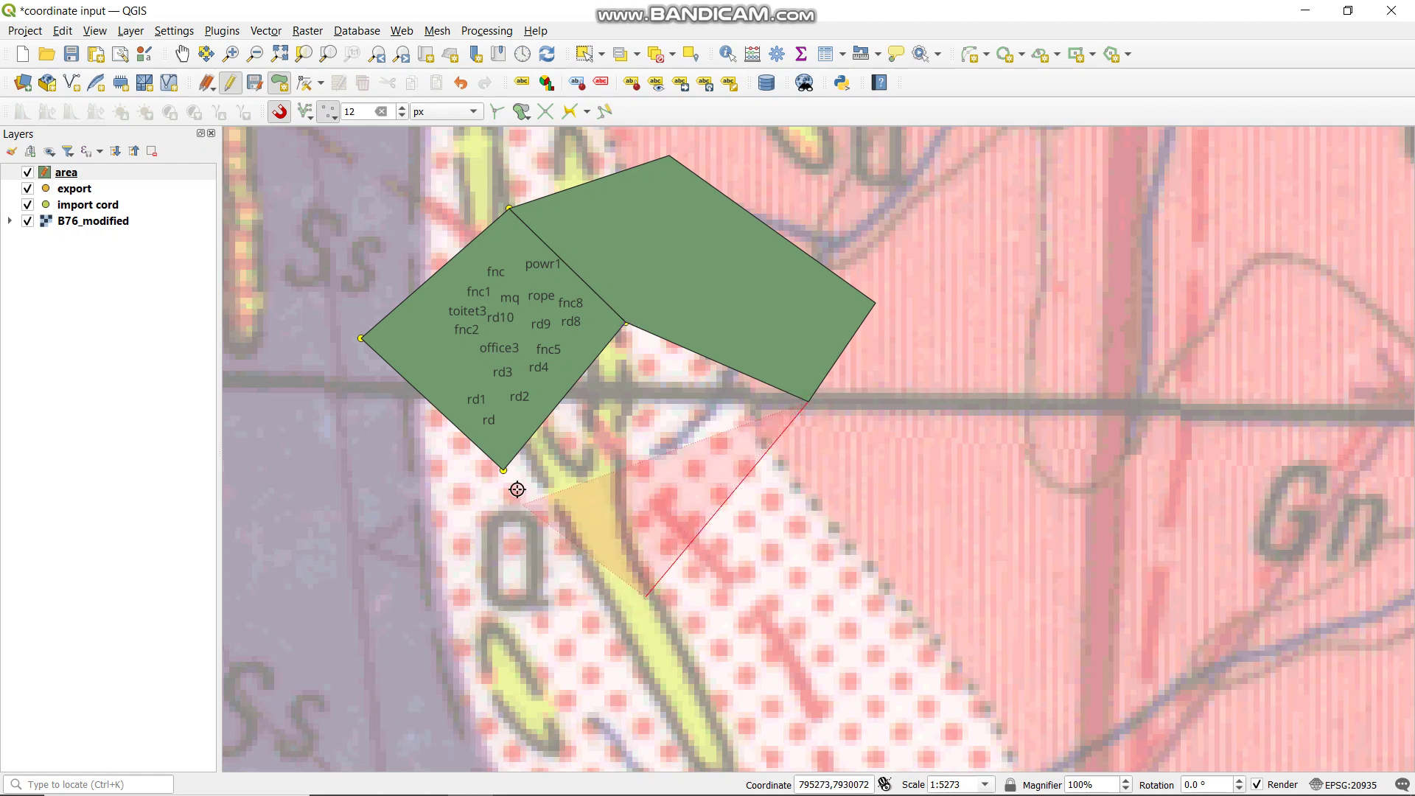
left_click(502, 472)
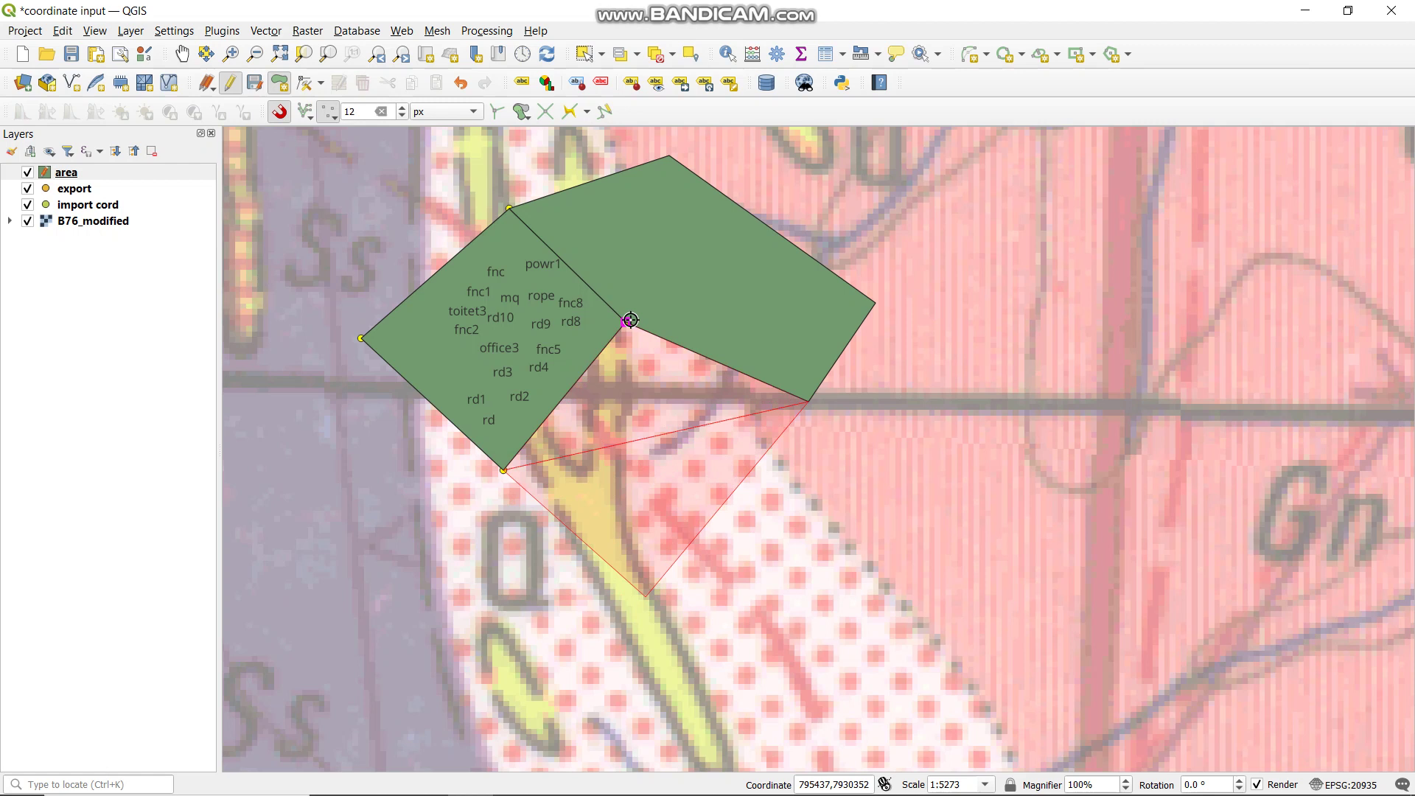
left_click(626, 322)
right_click(684, 445)
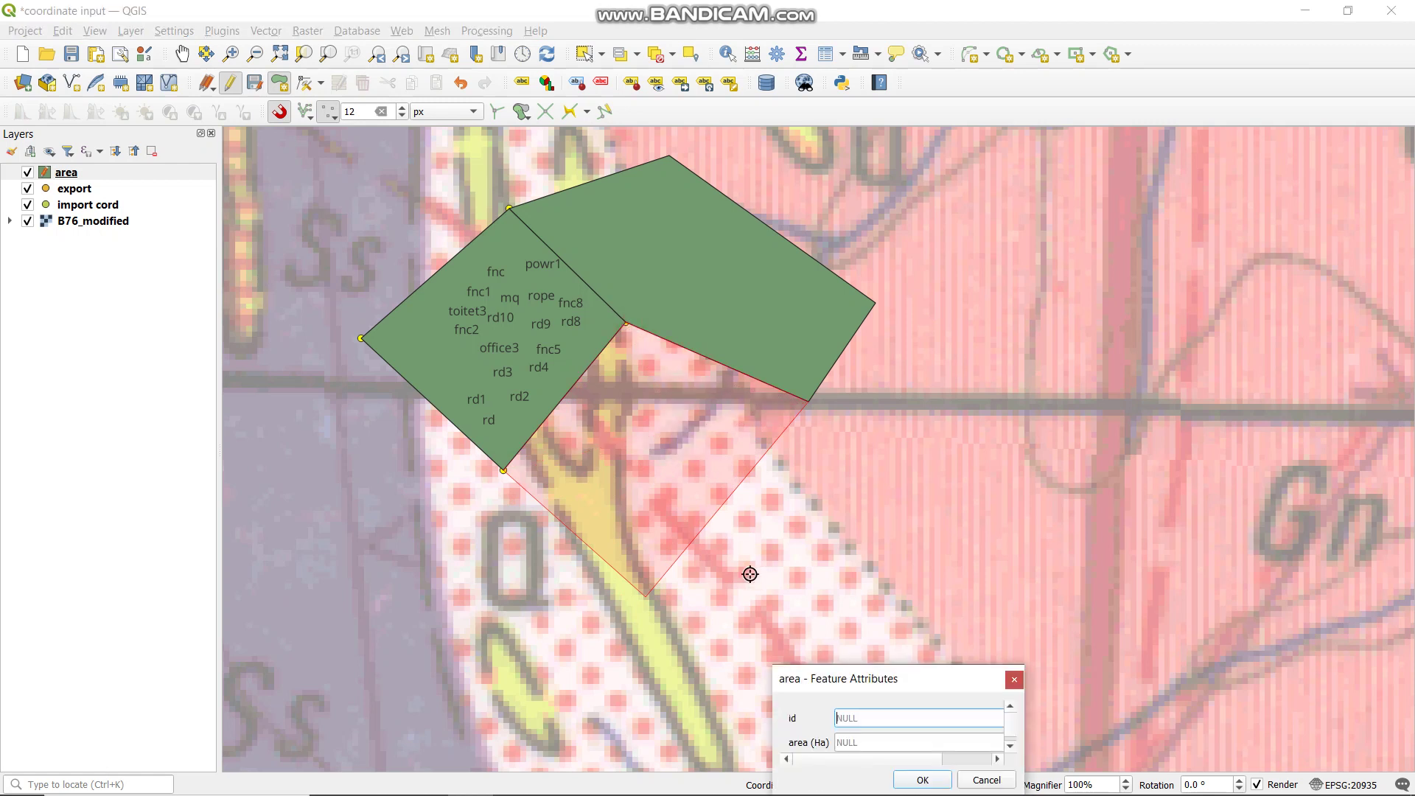
type("3")
left_click(1010, 746)
left_click(906, 735)
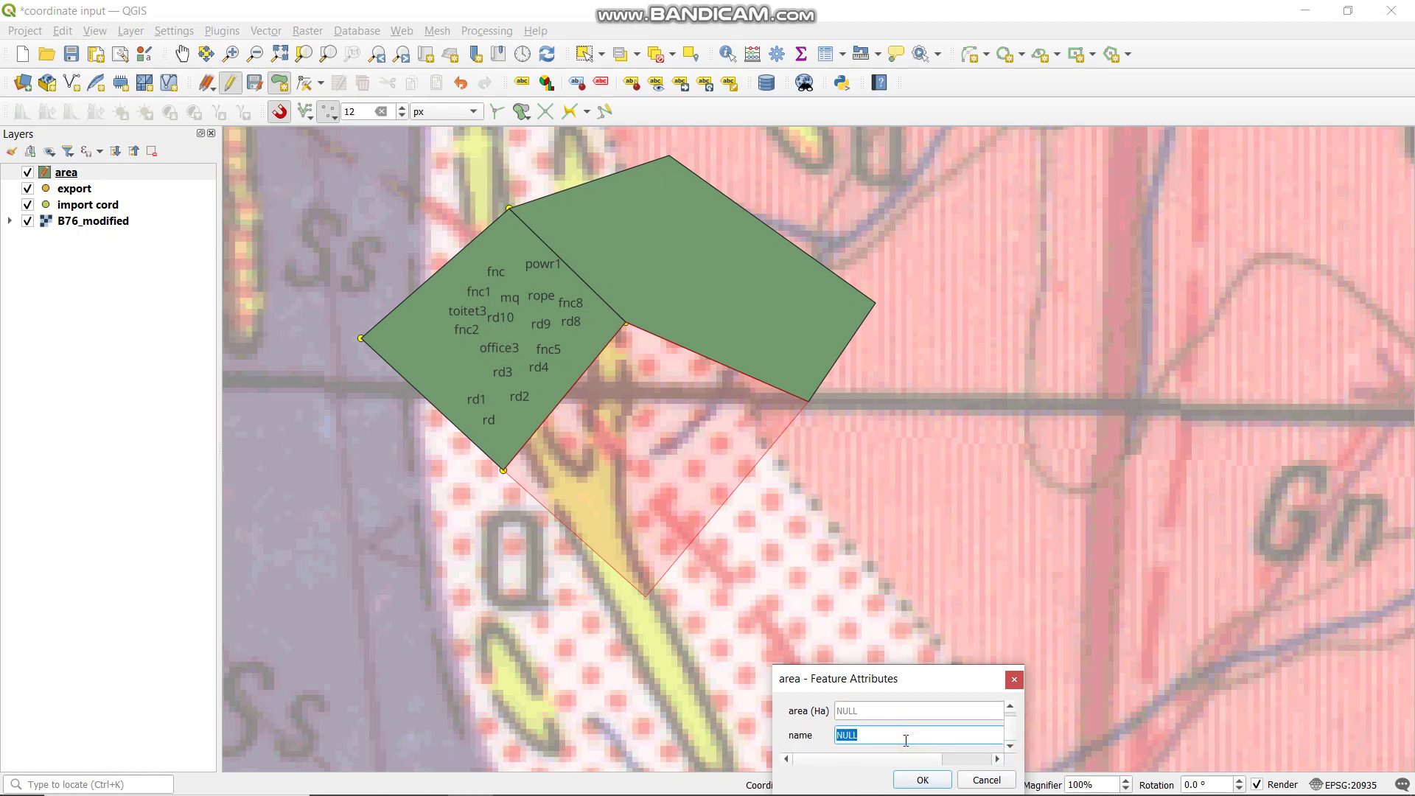
type("a")
left_click(923, 779)
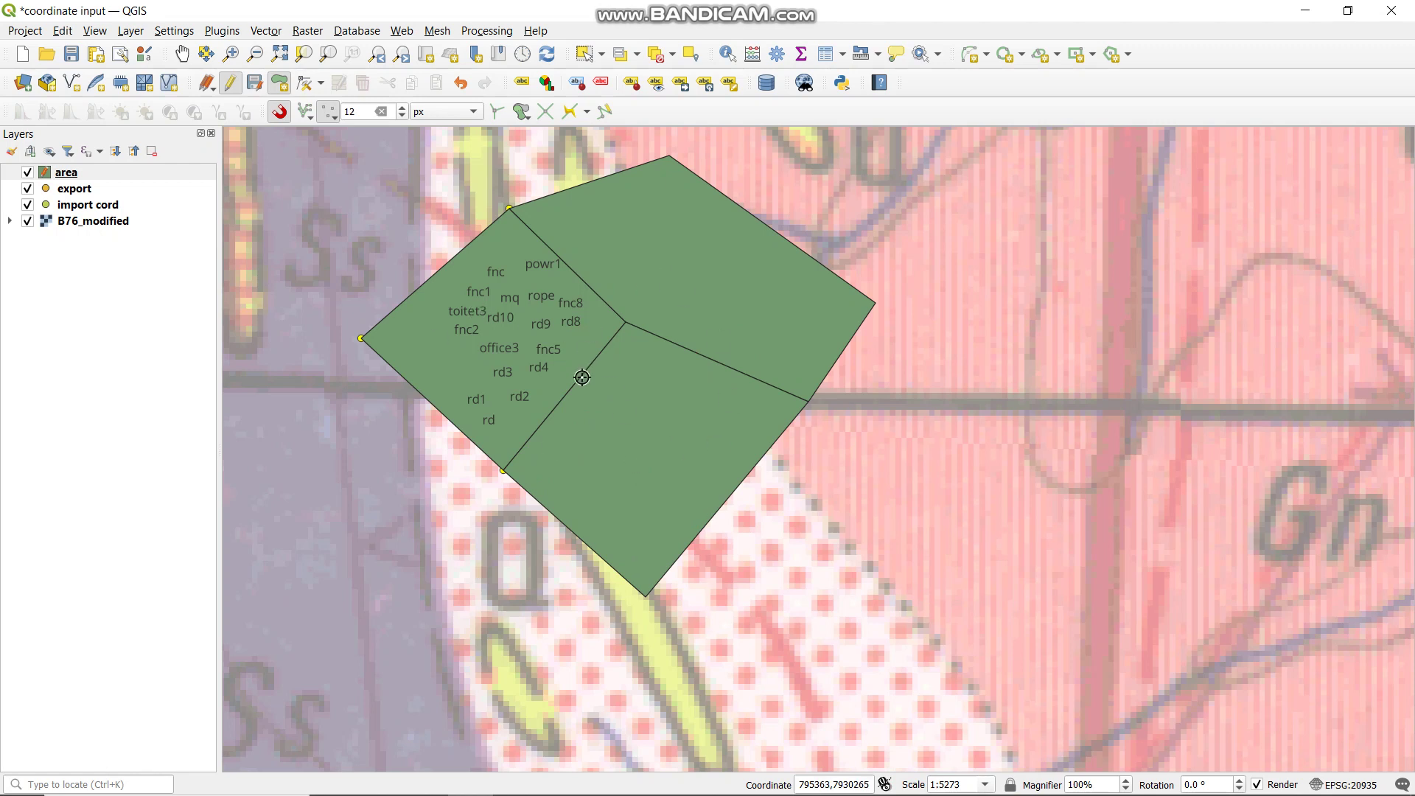
- Save the area layer edits and the project, then select all three features in its attribute table
left_click(254, 82)
key("ctrl+s")
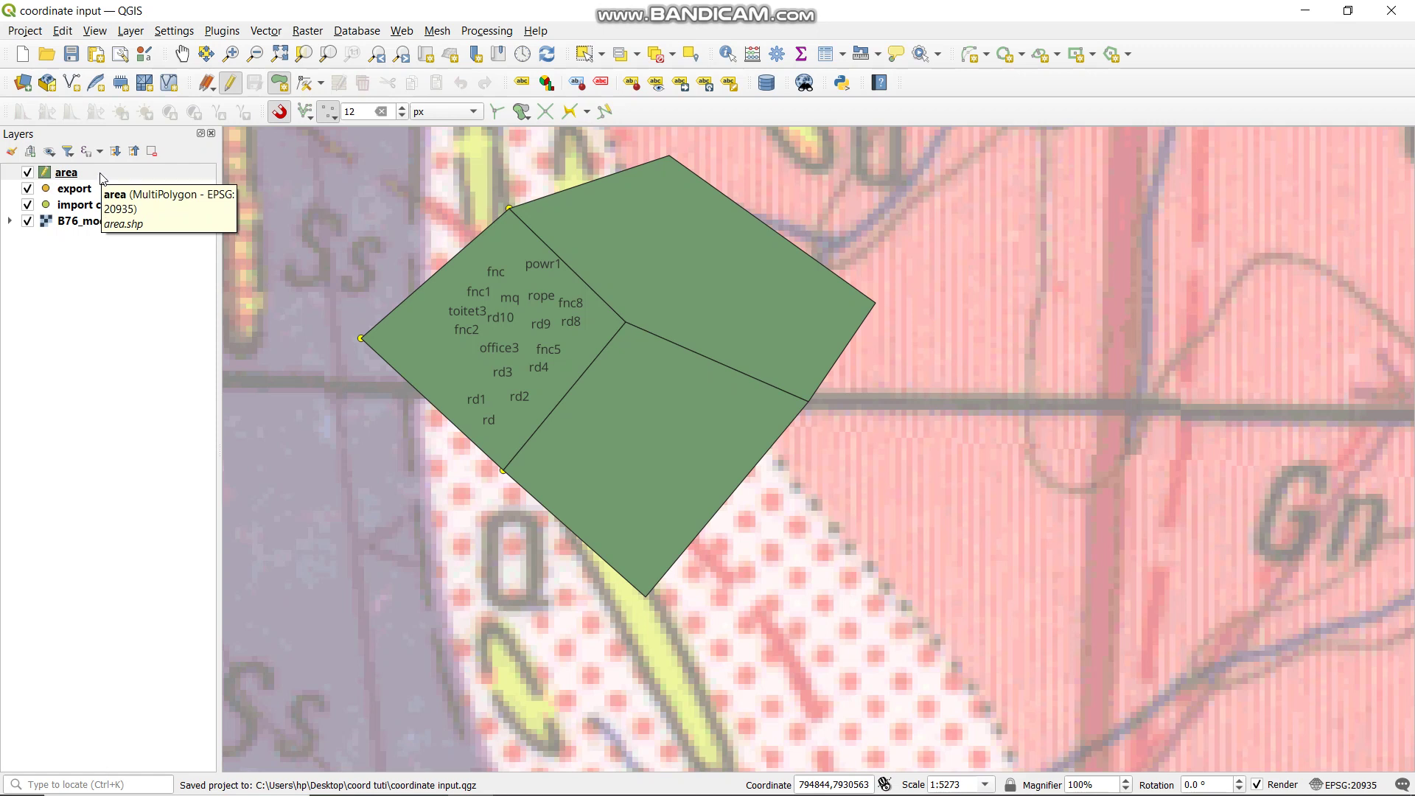
right_click(103, 175)
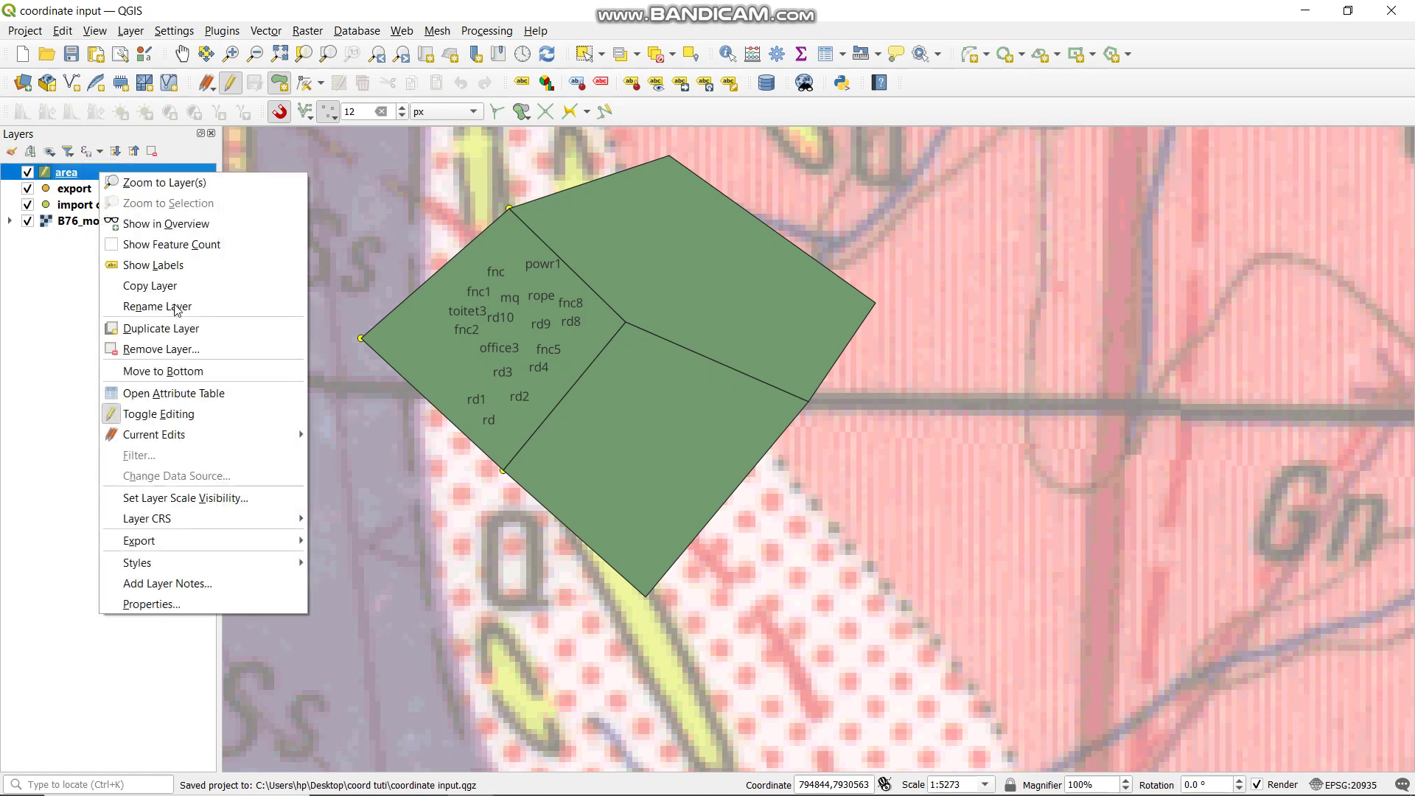
left_click(186, 397)
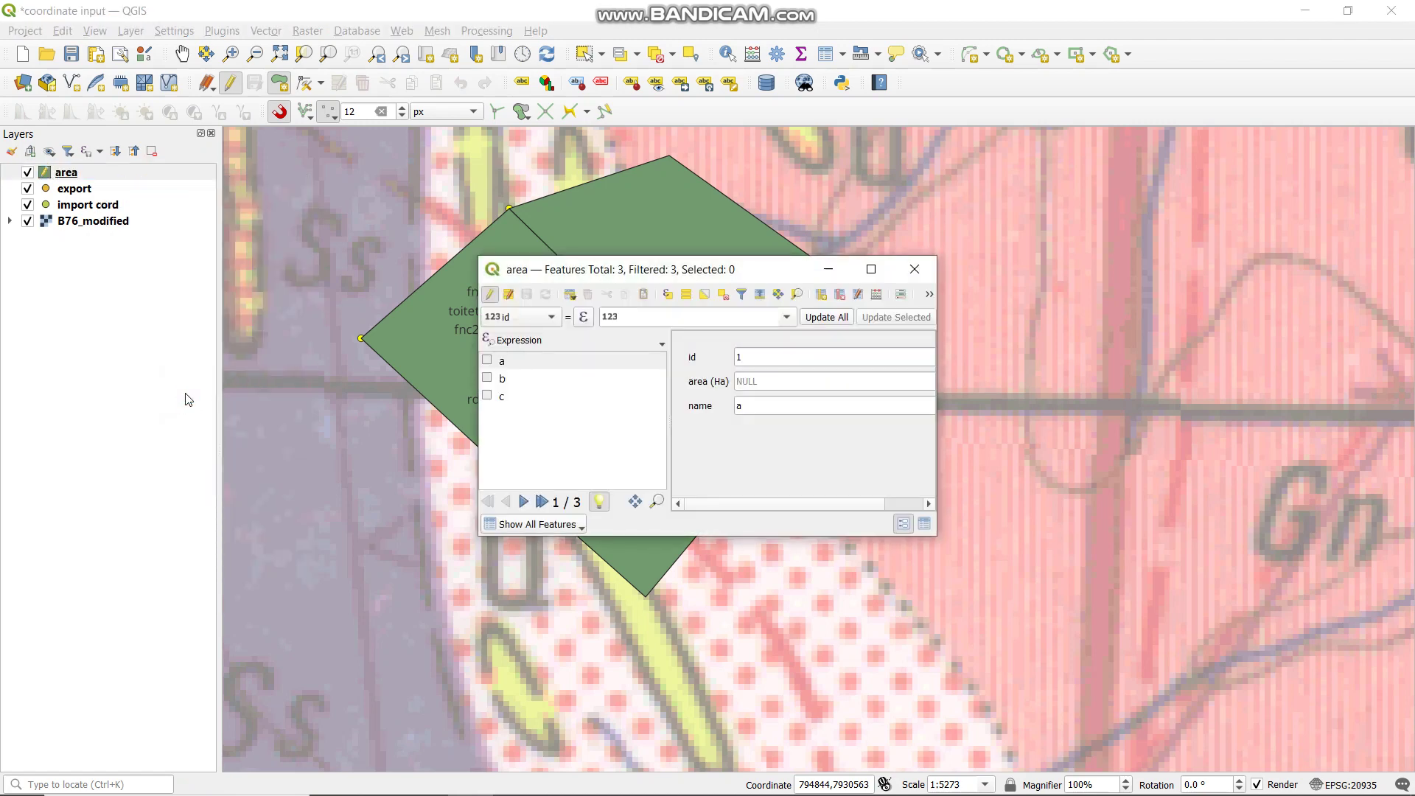
left_click(685, 295)
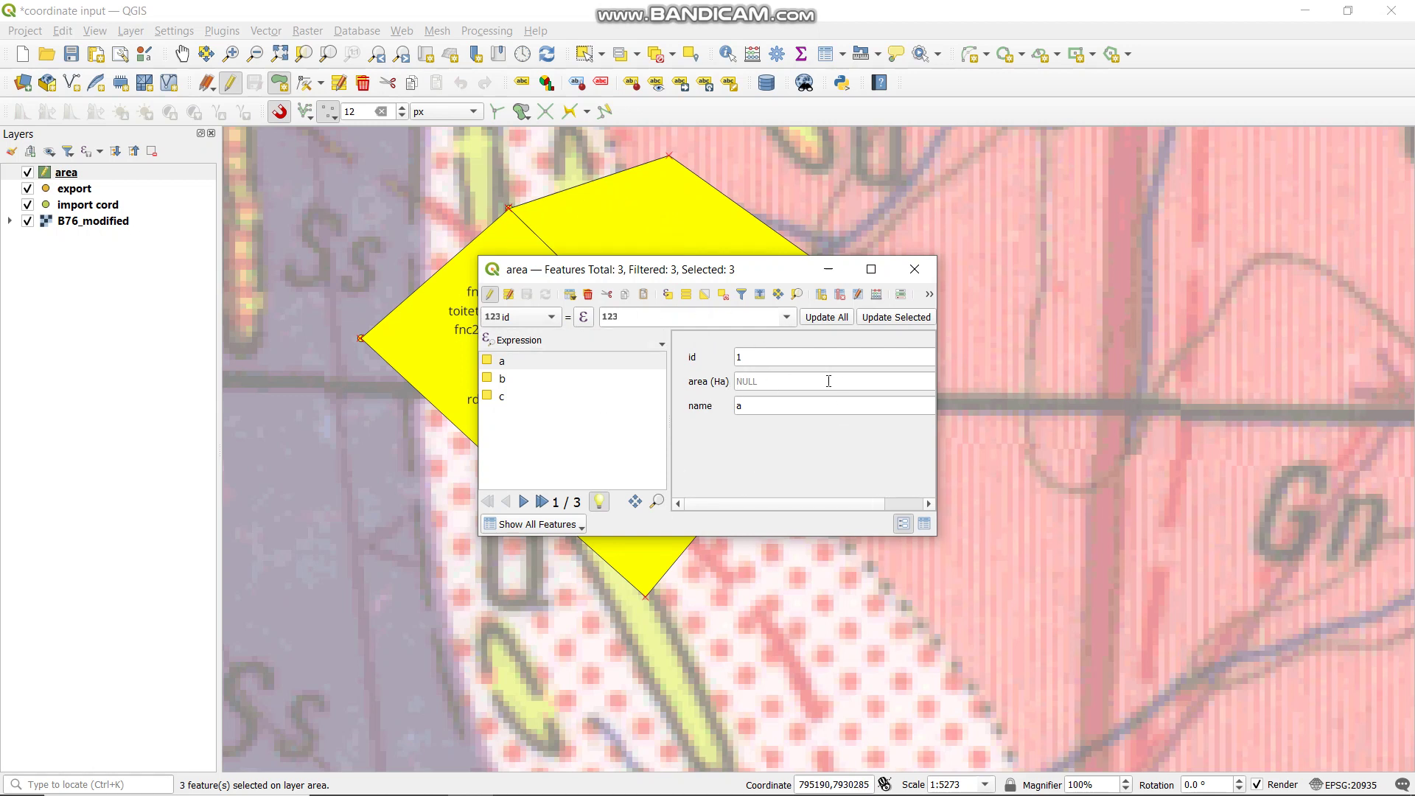
left_click(878, 297)
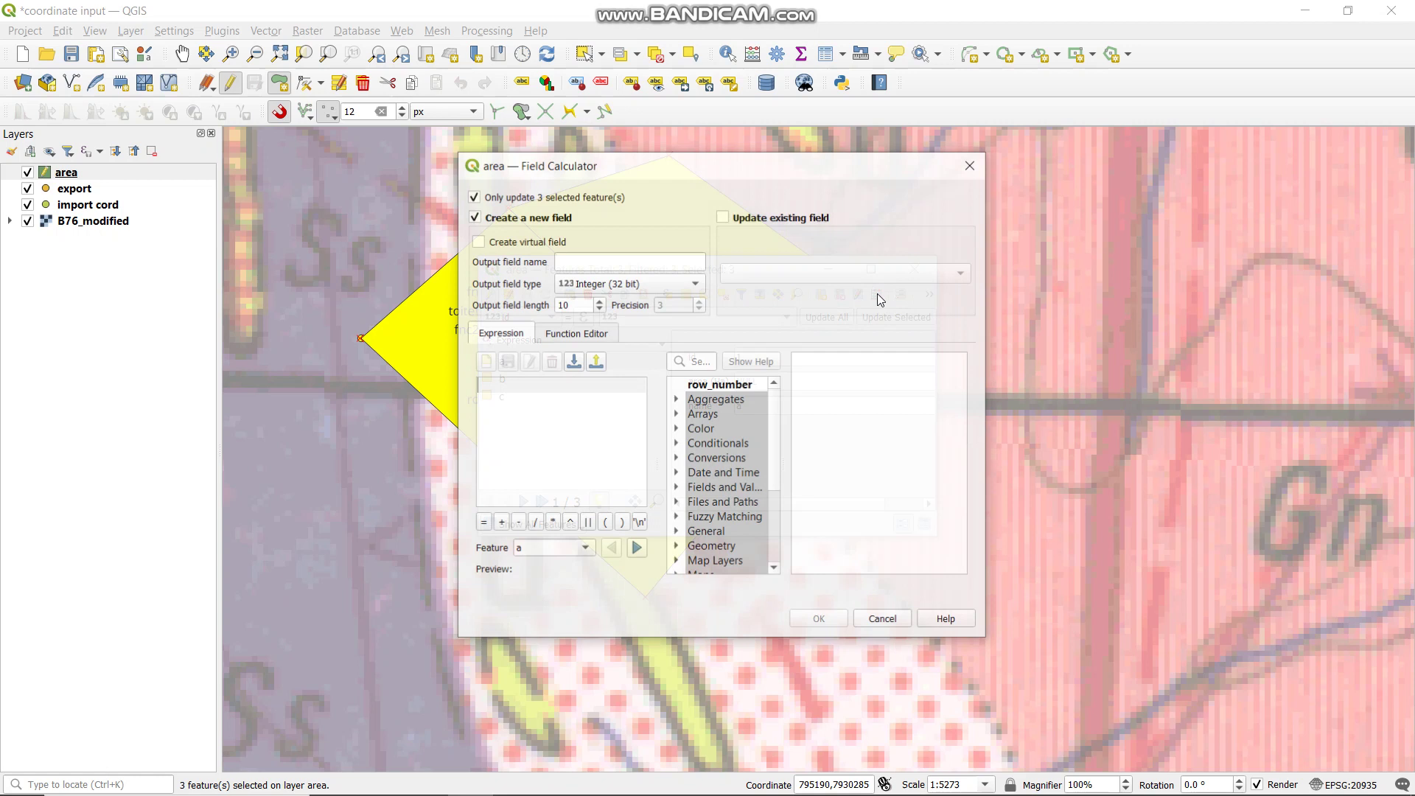
- Expand the Geometry functions and read the description of $area
left_click(676, 548)
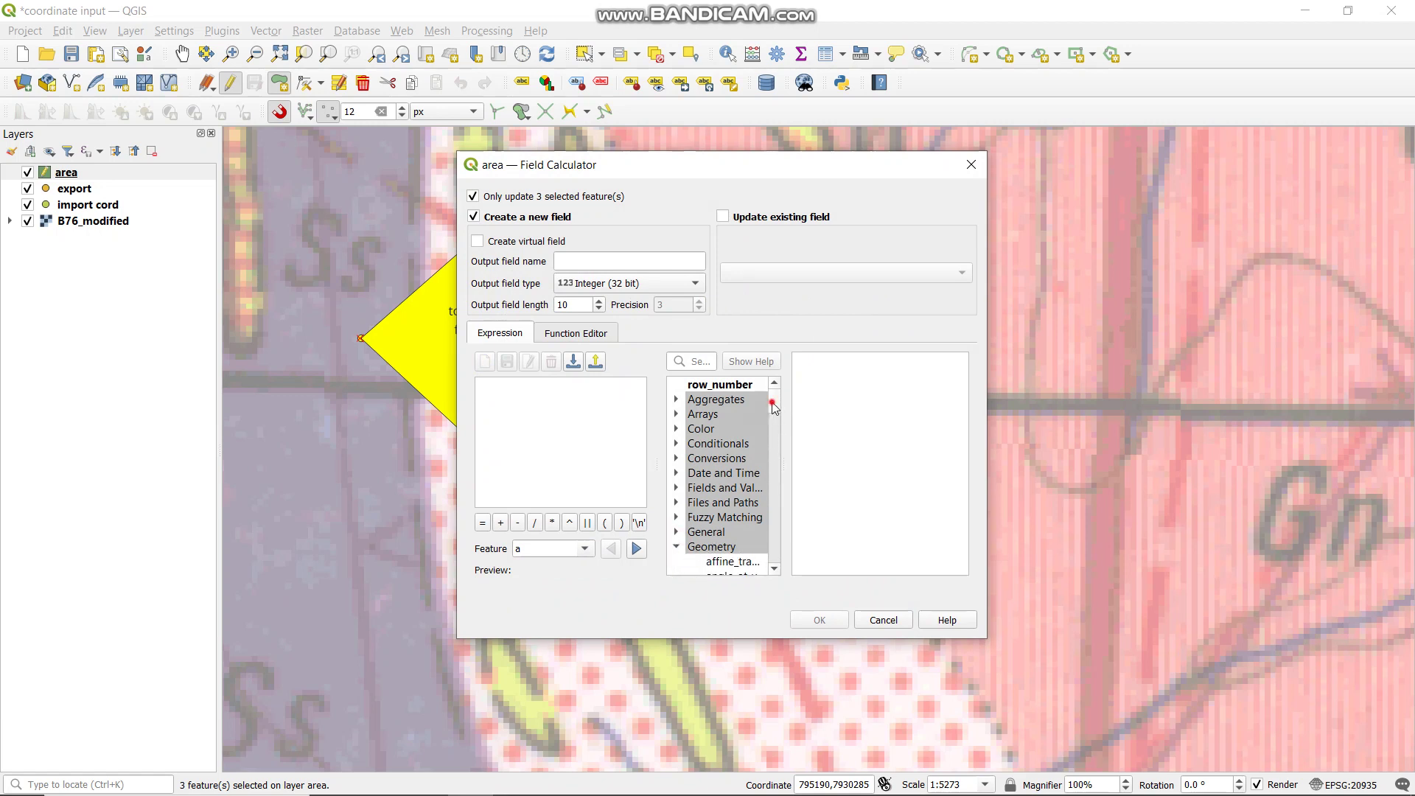
left_click_drag(771, 406, 781, 418)
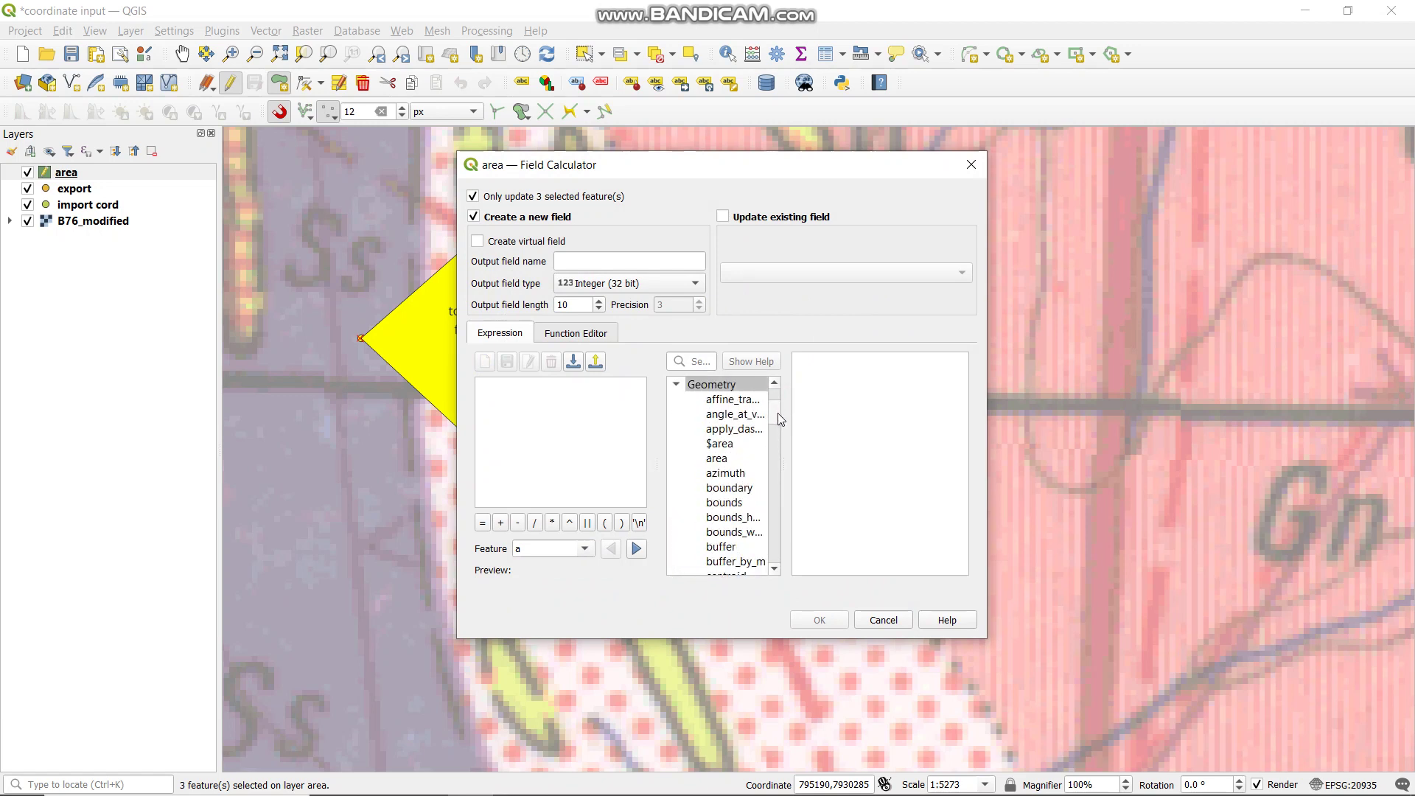
left_click(722, 445)
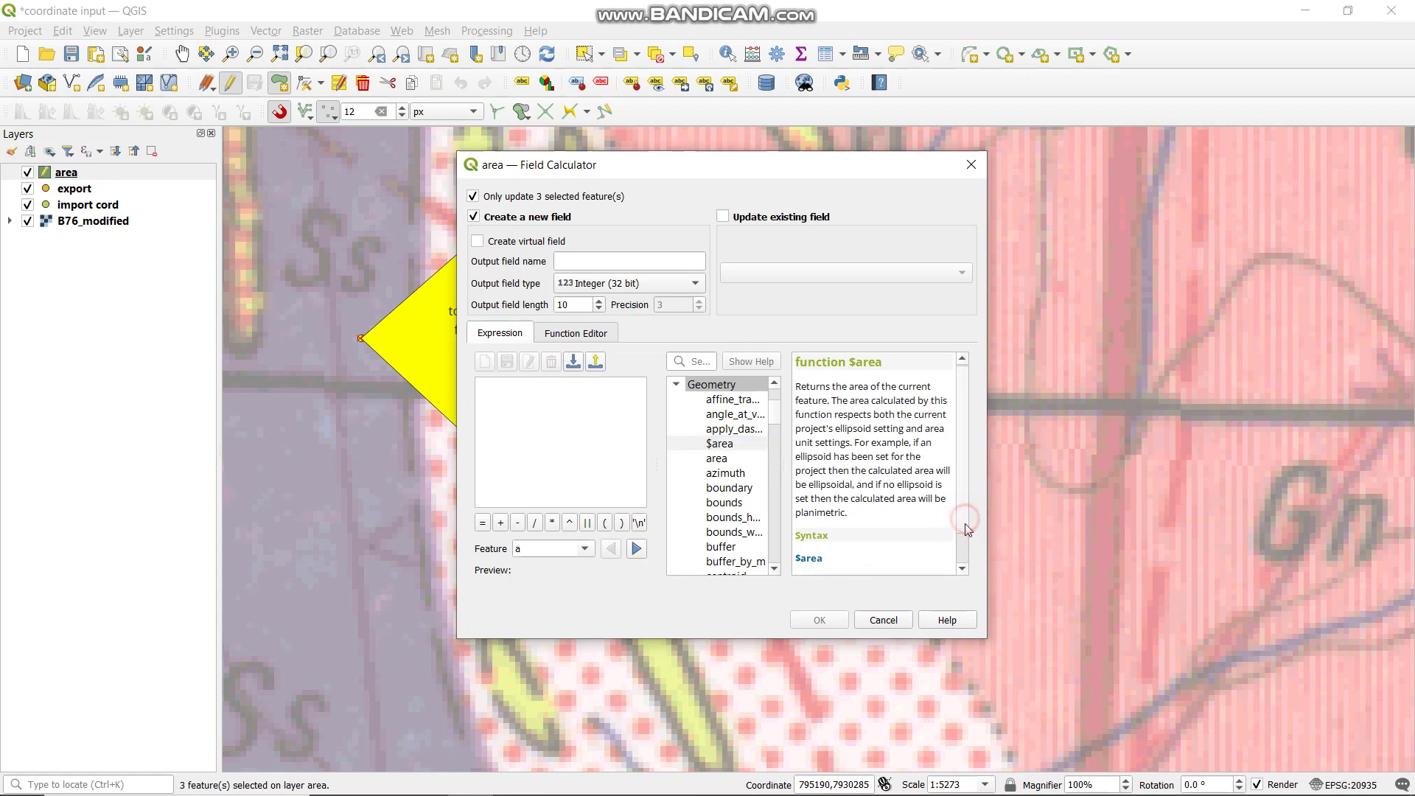
scroll(965, 531, "down", 1)
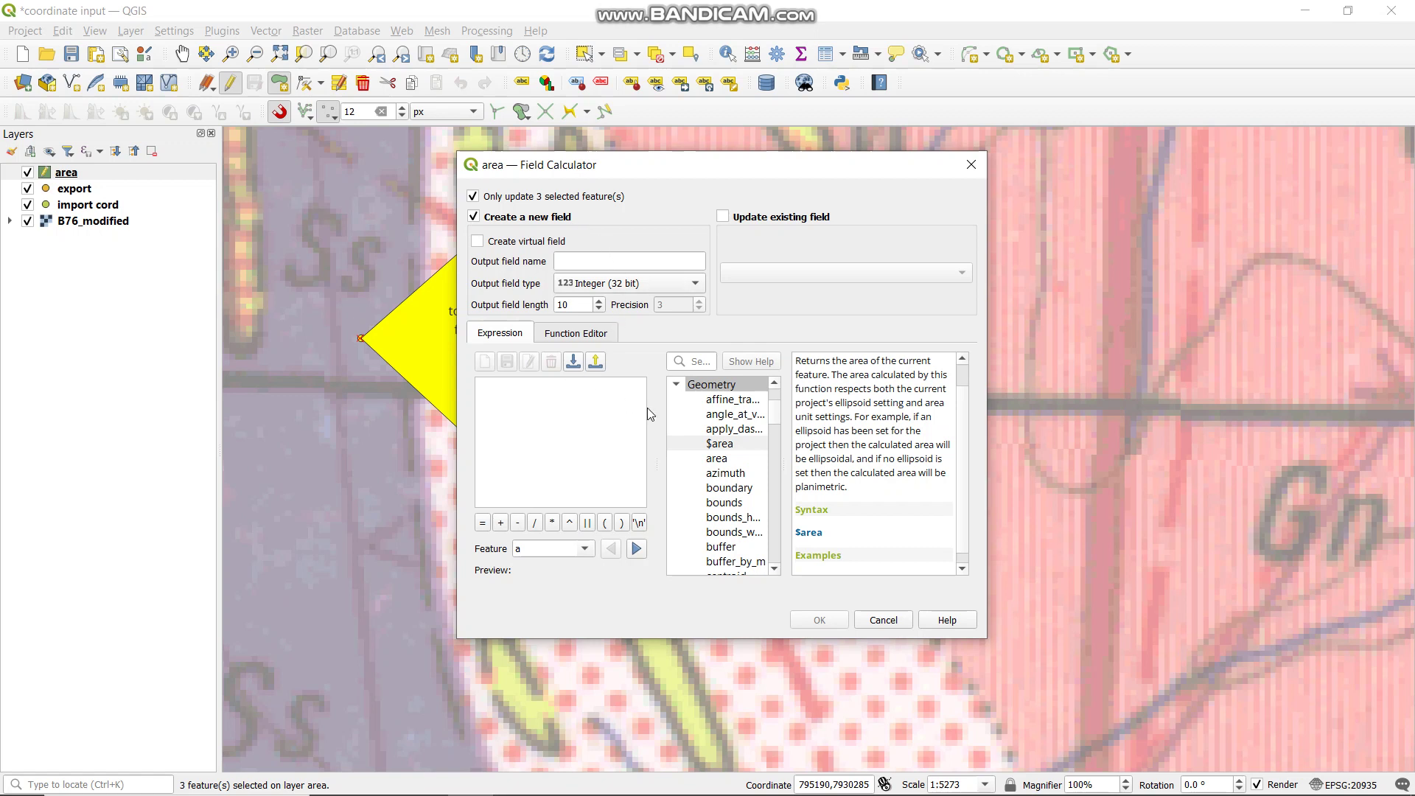
- Update the existing area (Ha) field with the expression $area / 10000 for the selected polygons
left_click(723, 217)
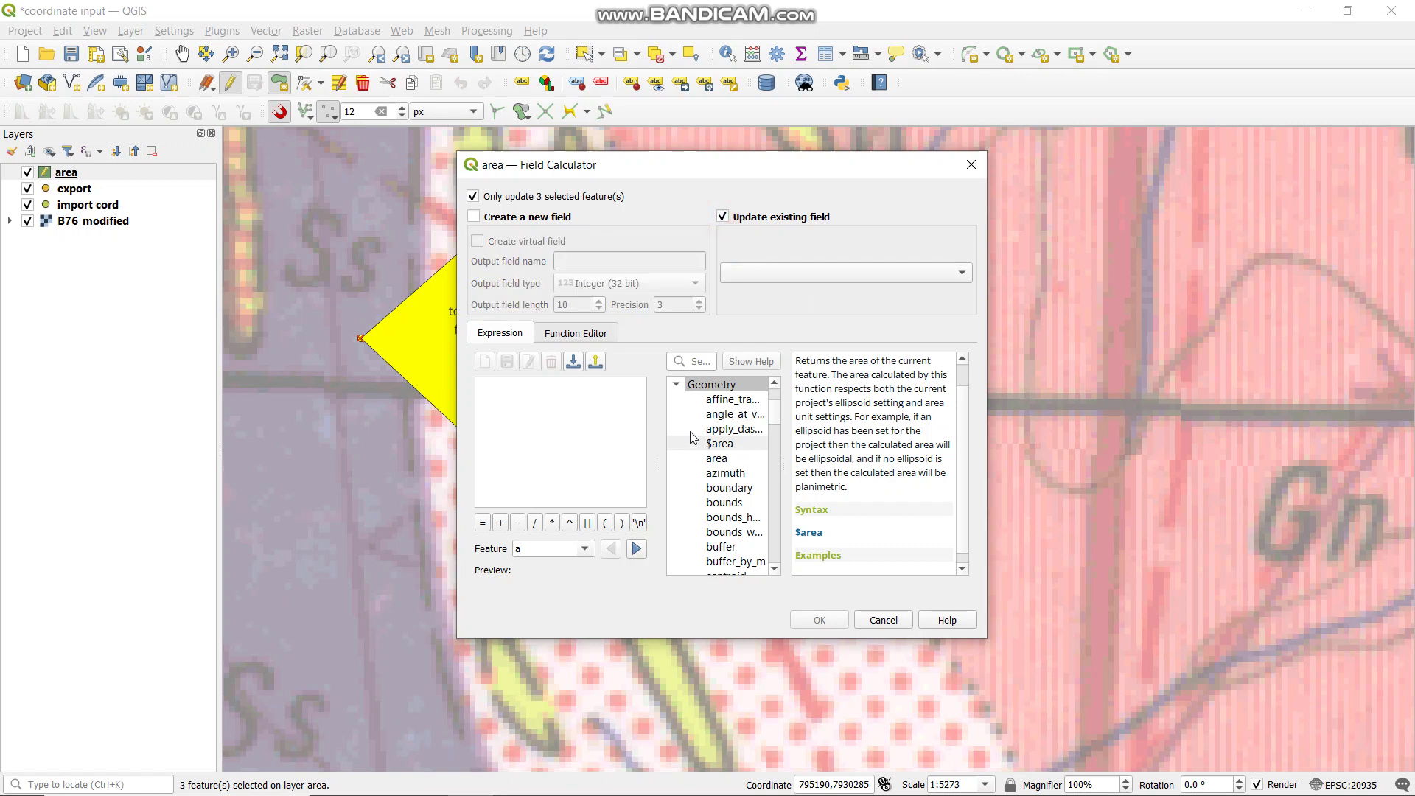
left_click(862, 279)
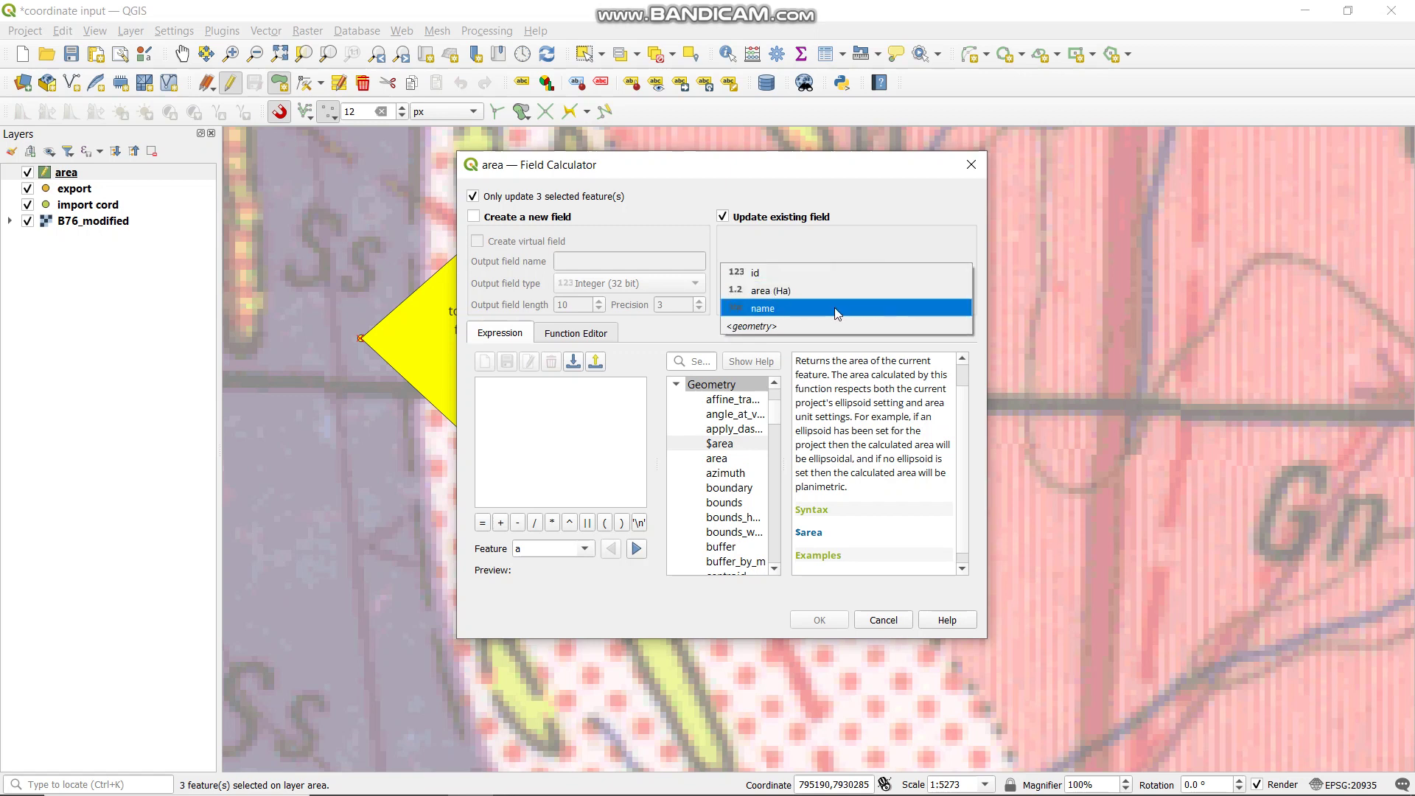
left_click(817, 292)
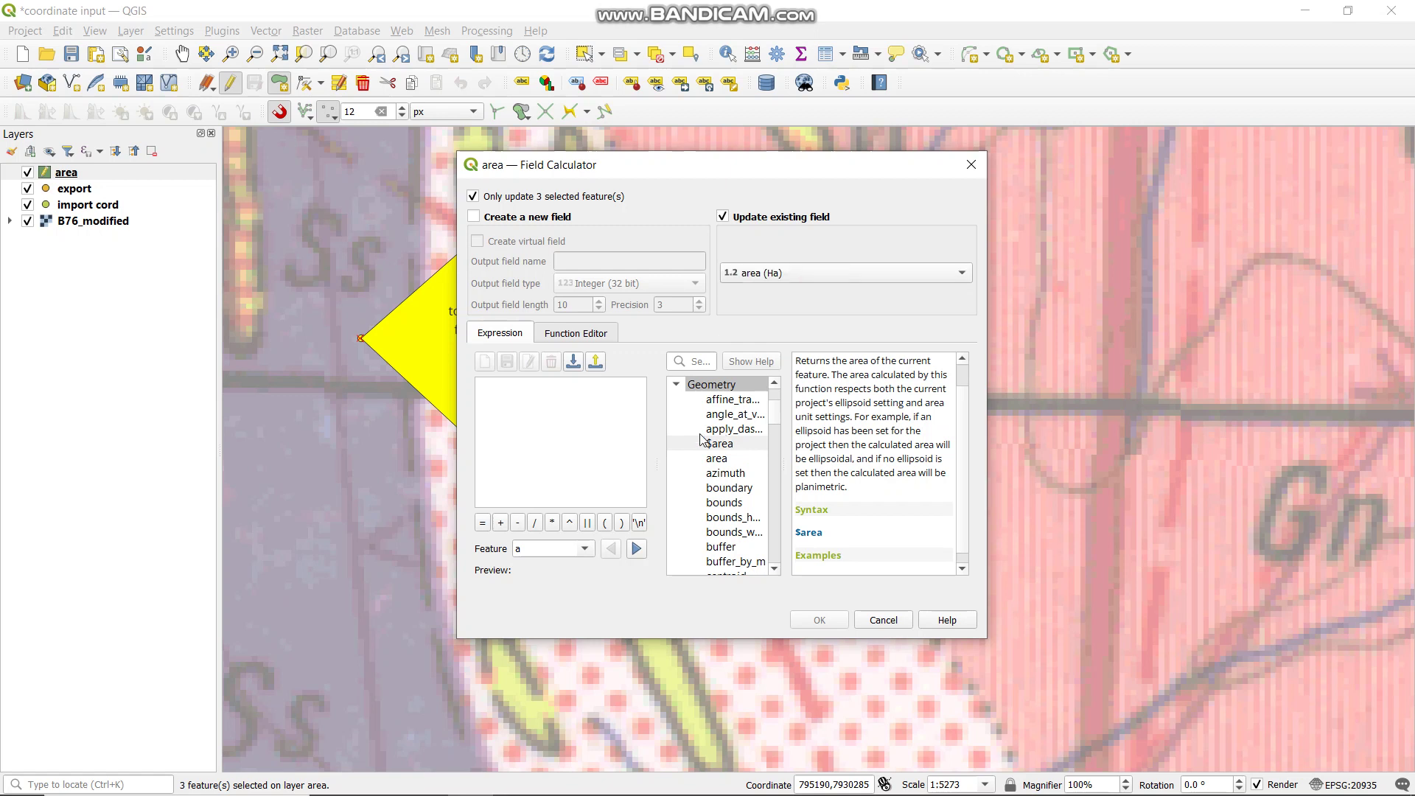
left_click(532, 398)
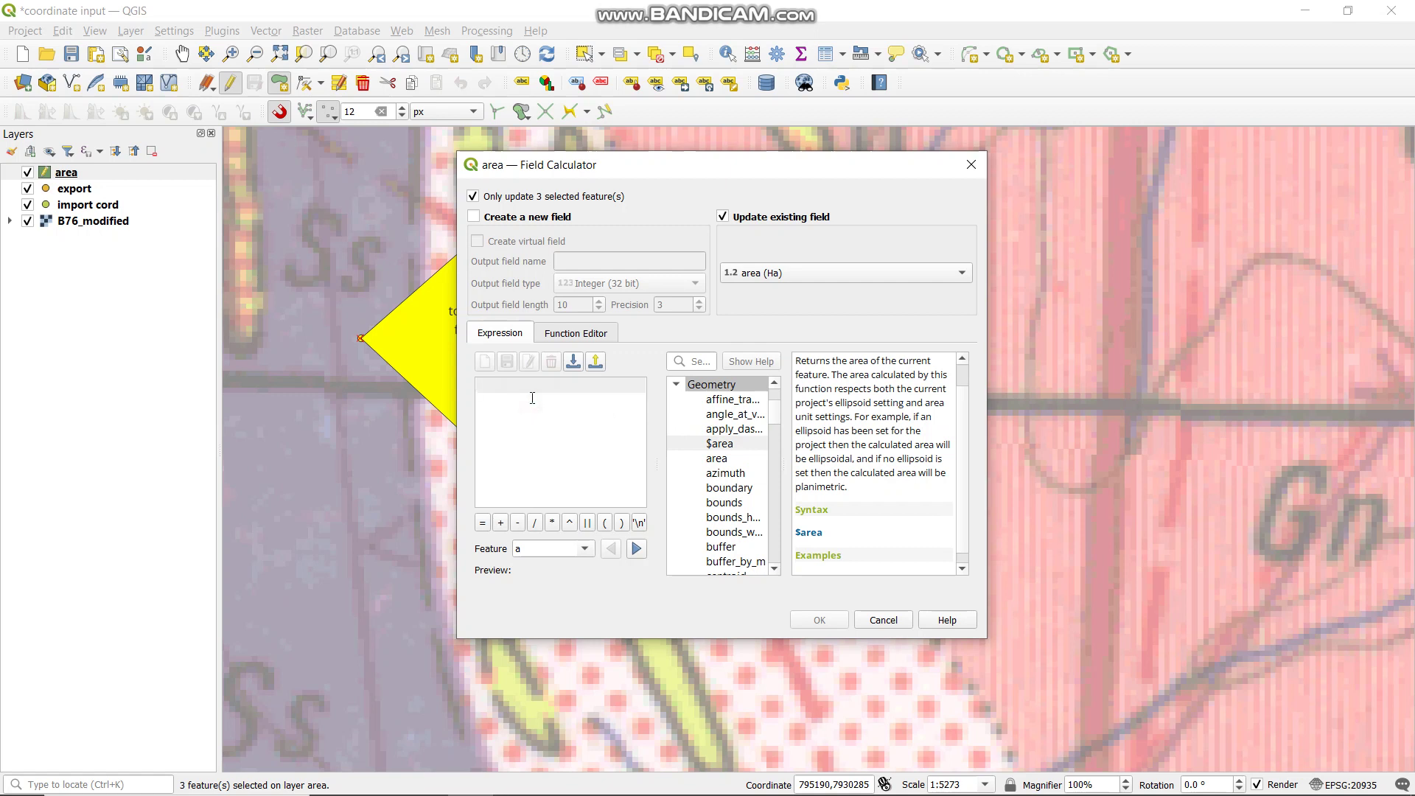
type("$")
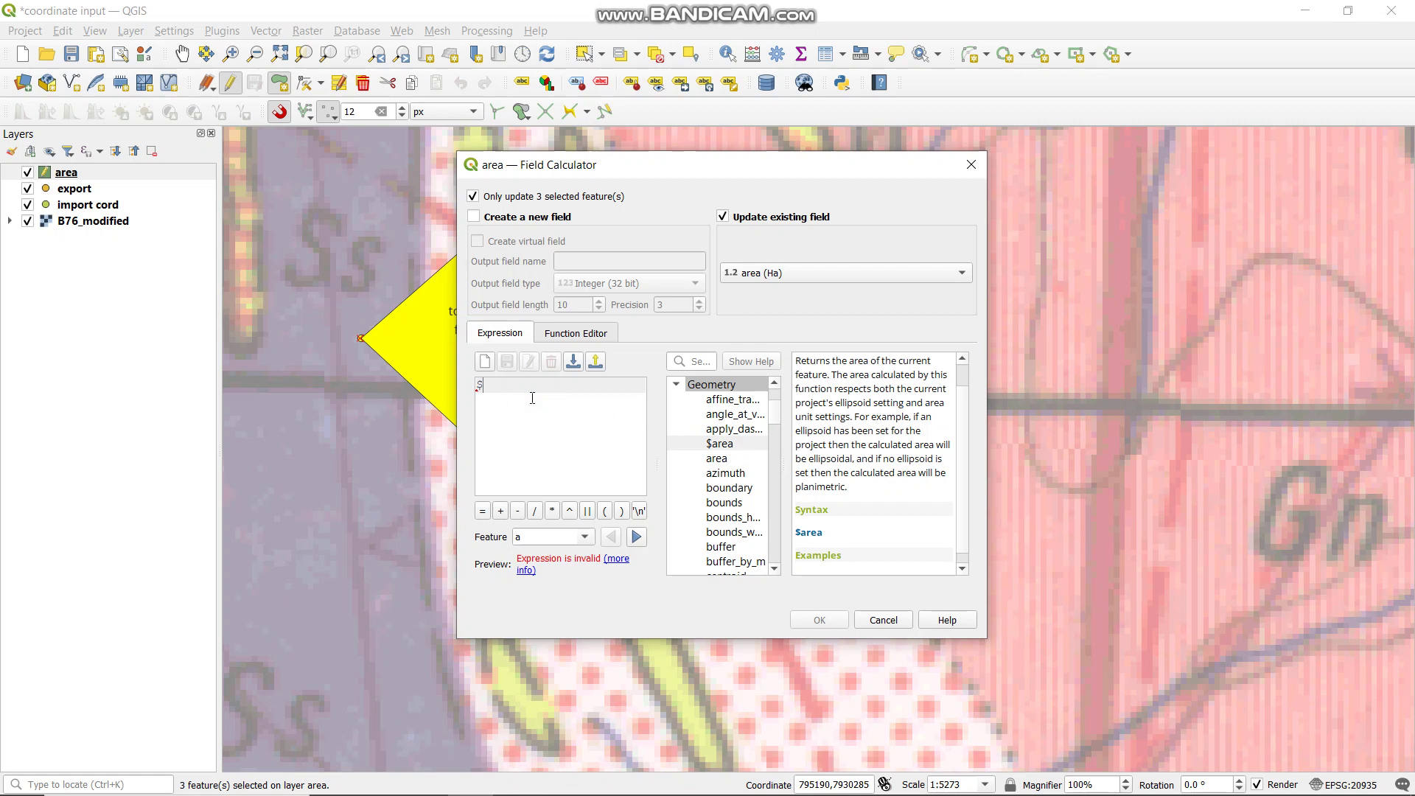
type("area")
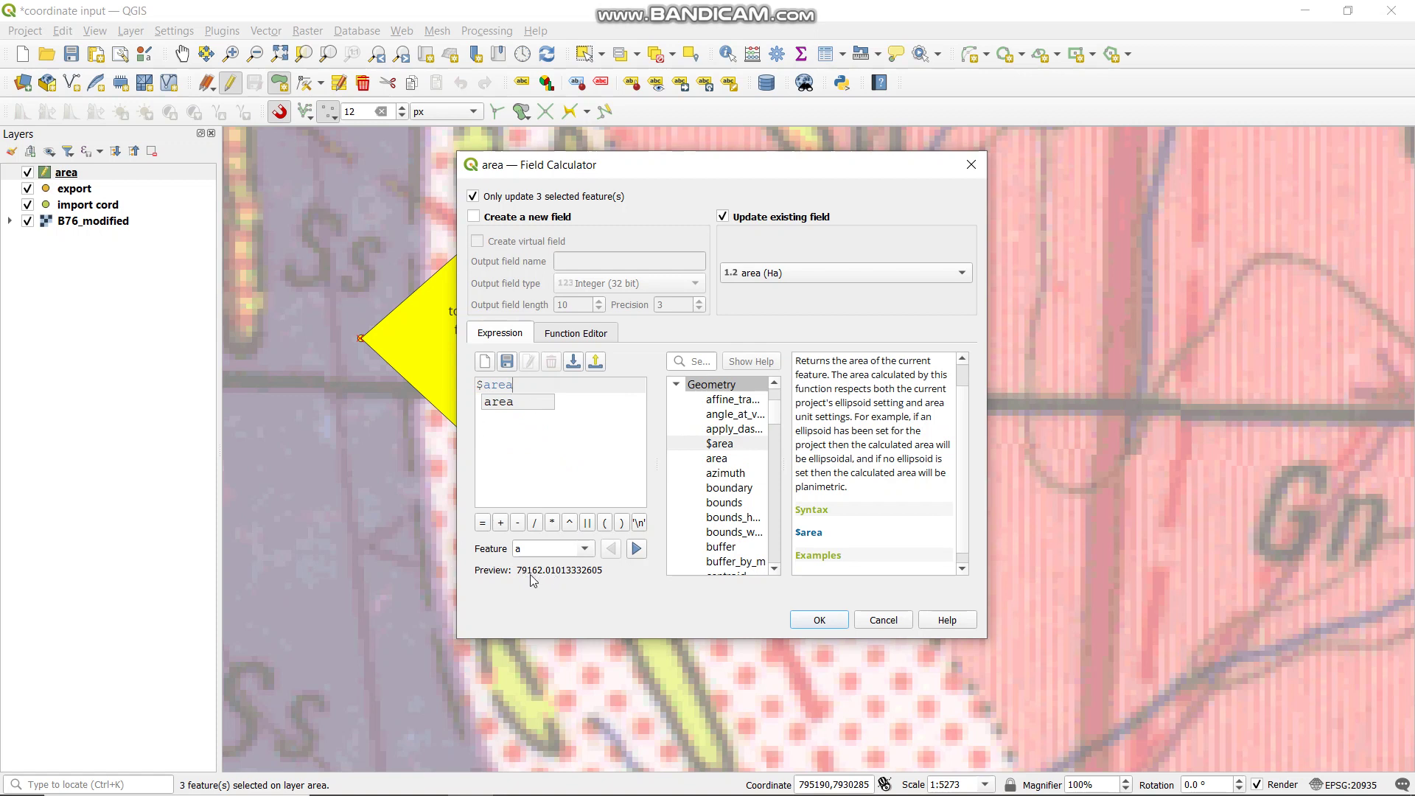
left_click(536, 525)
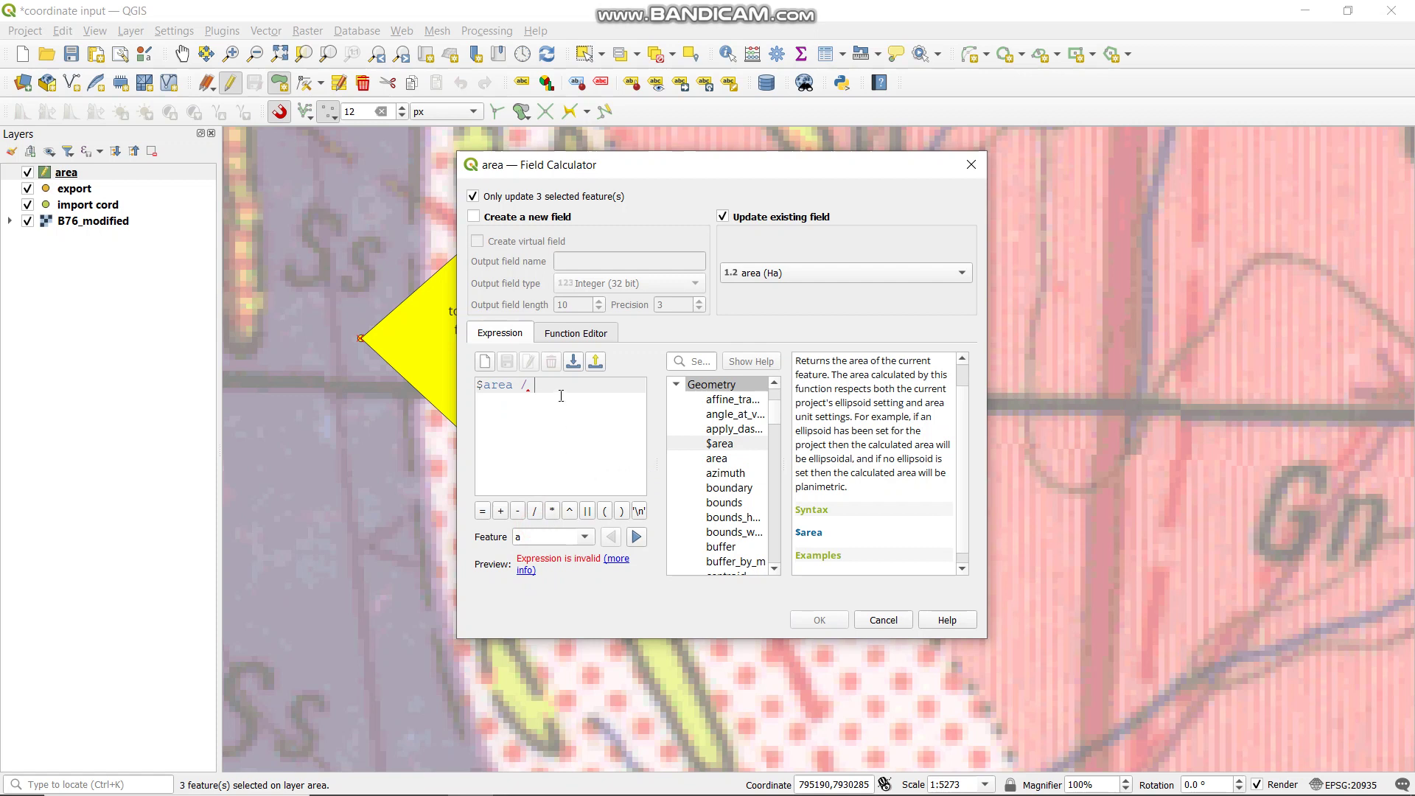
type("10000")
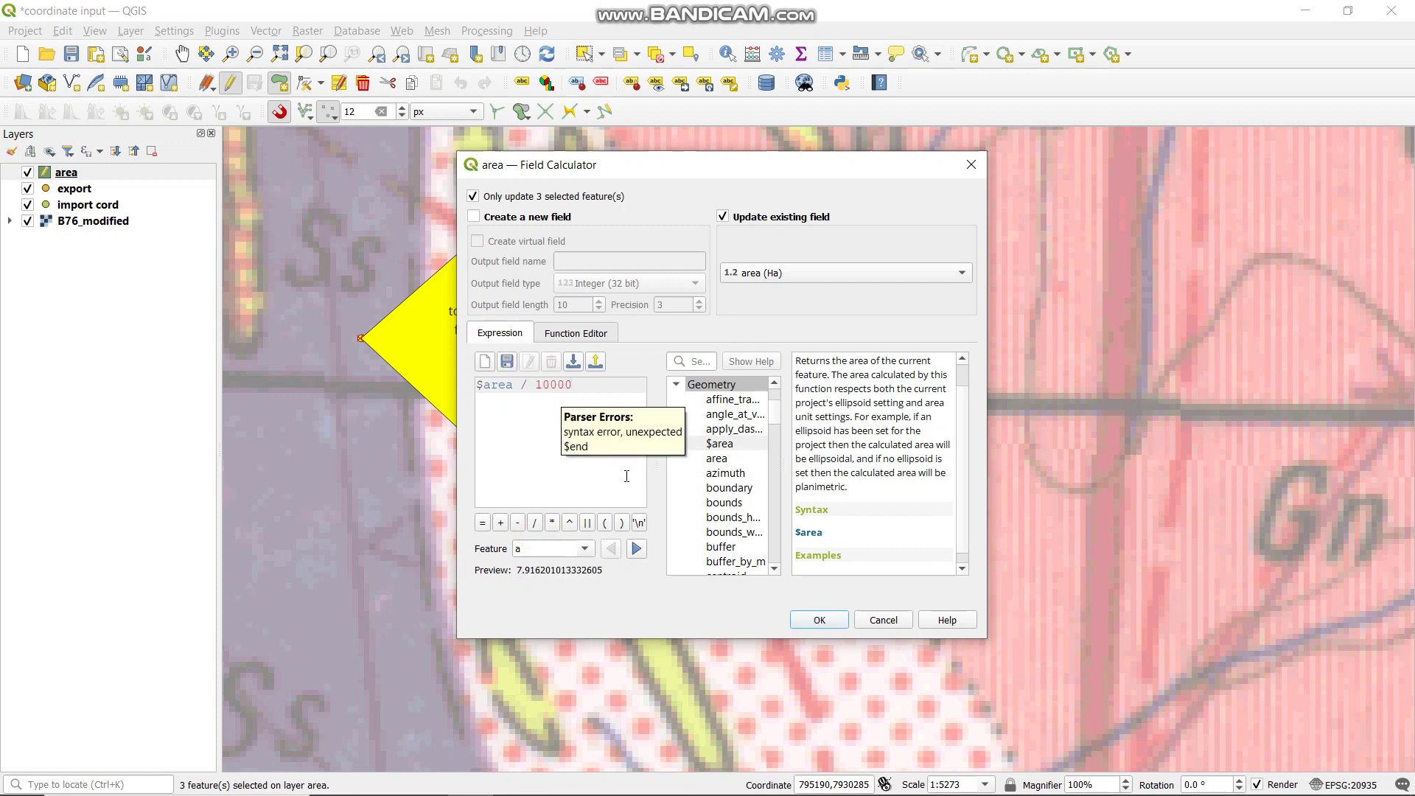
left_click(820, 620)
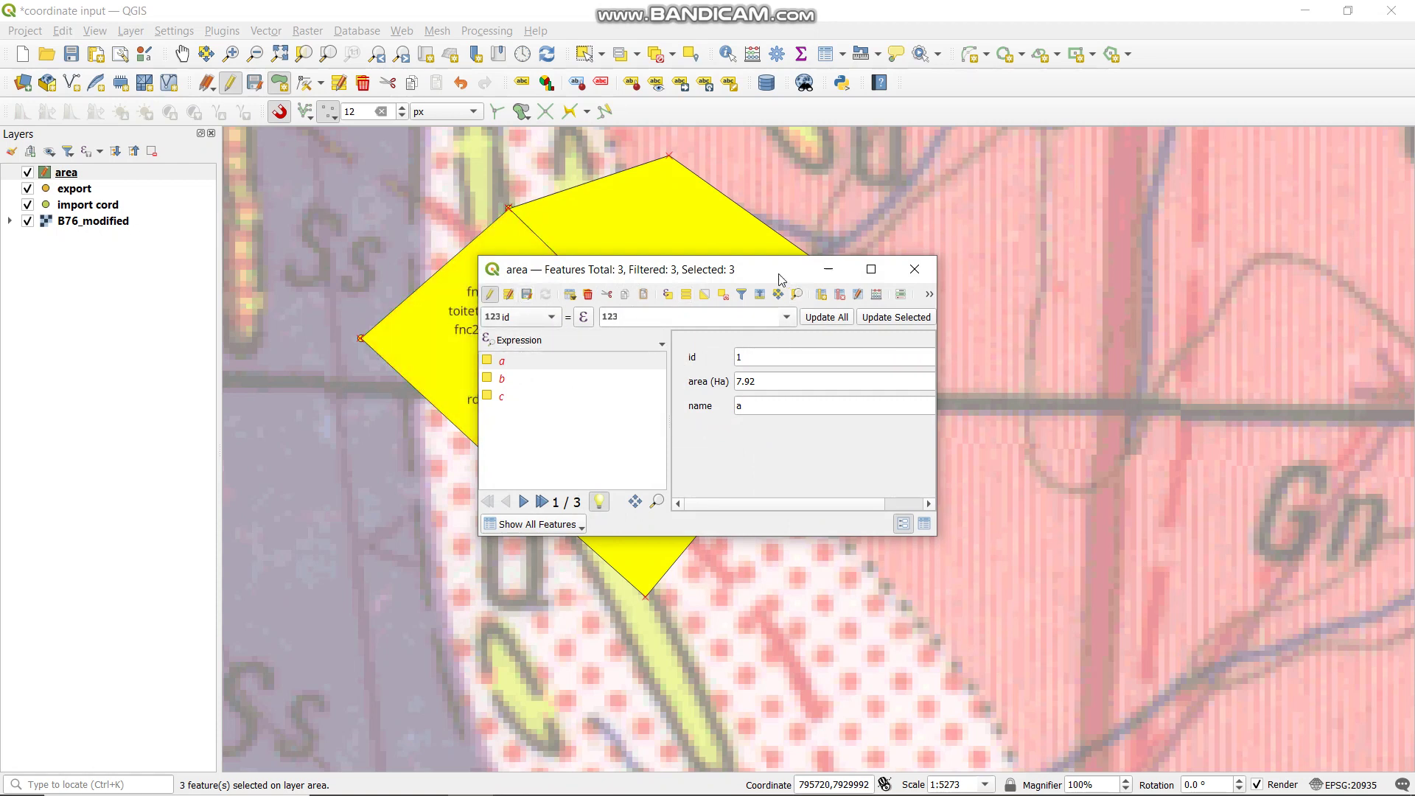
- Save the hectare edits to the area layer and close the feature form
left_click_drag(771, 272, 971, 360)
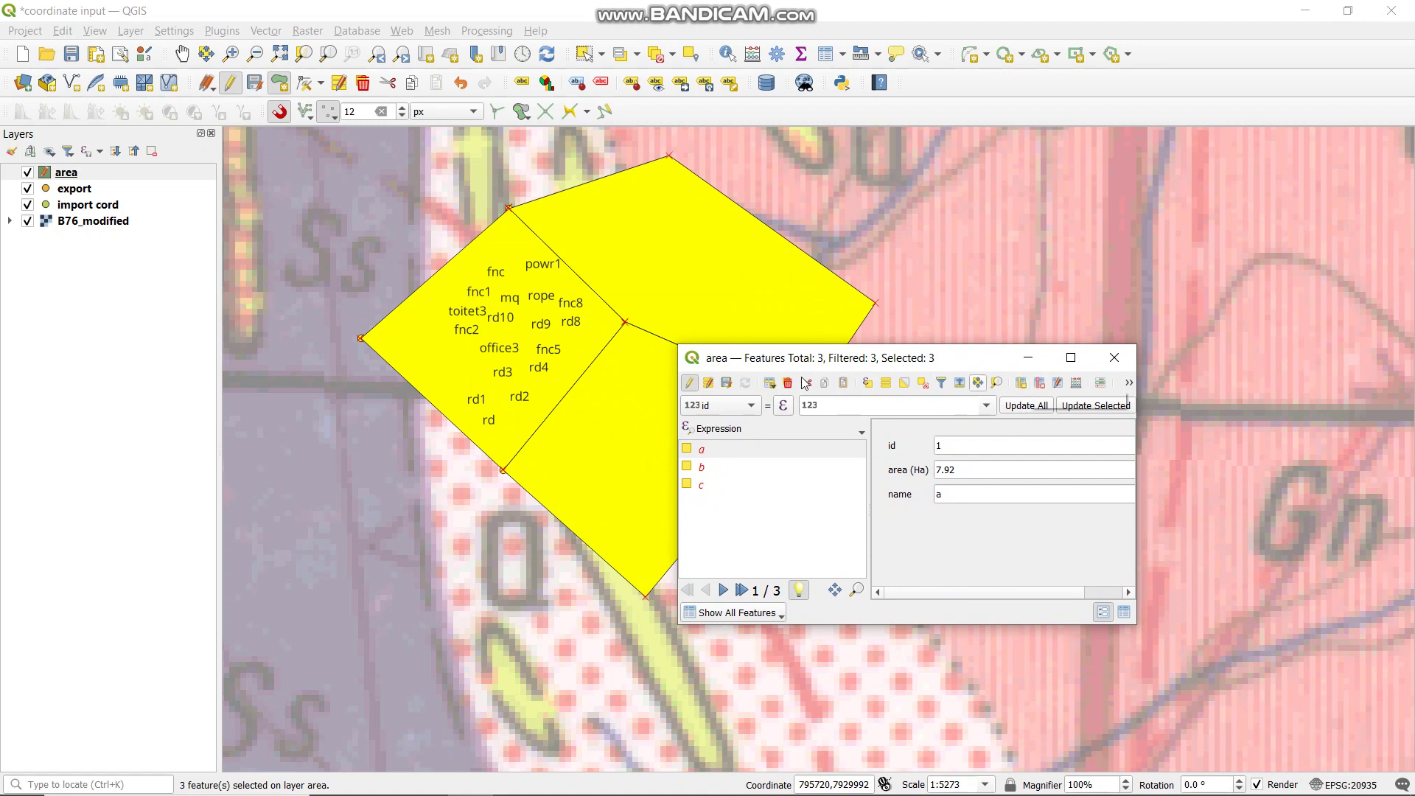
left_click(726, 382)
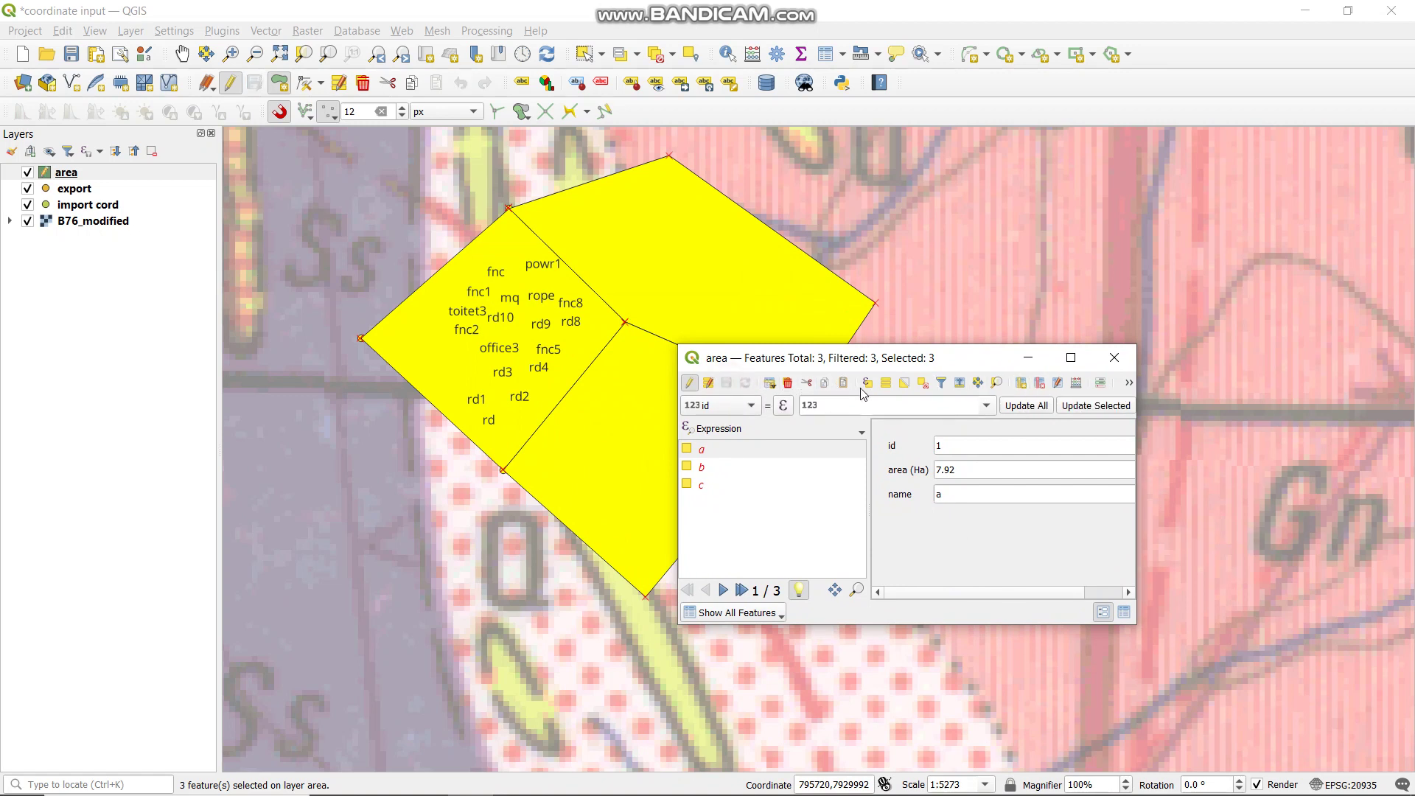
left_click(1114, 357)
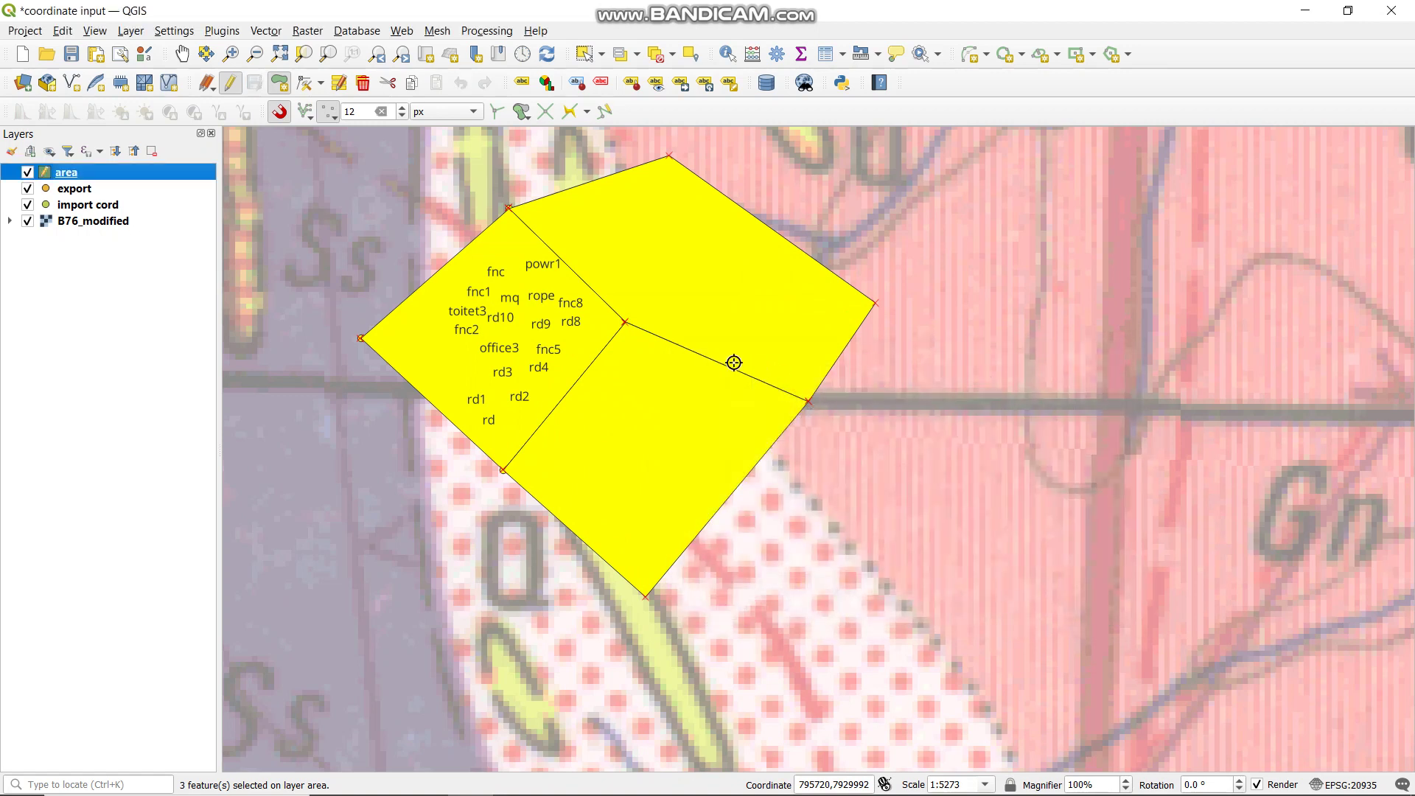
- Reopen the area attribute table and check the areas: a 7.92, b 10.13, c 9.76
right_click(124, 175)
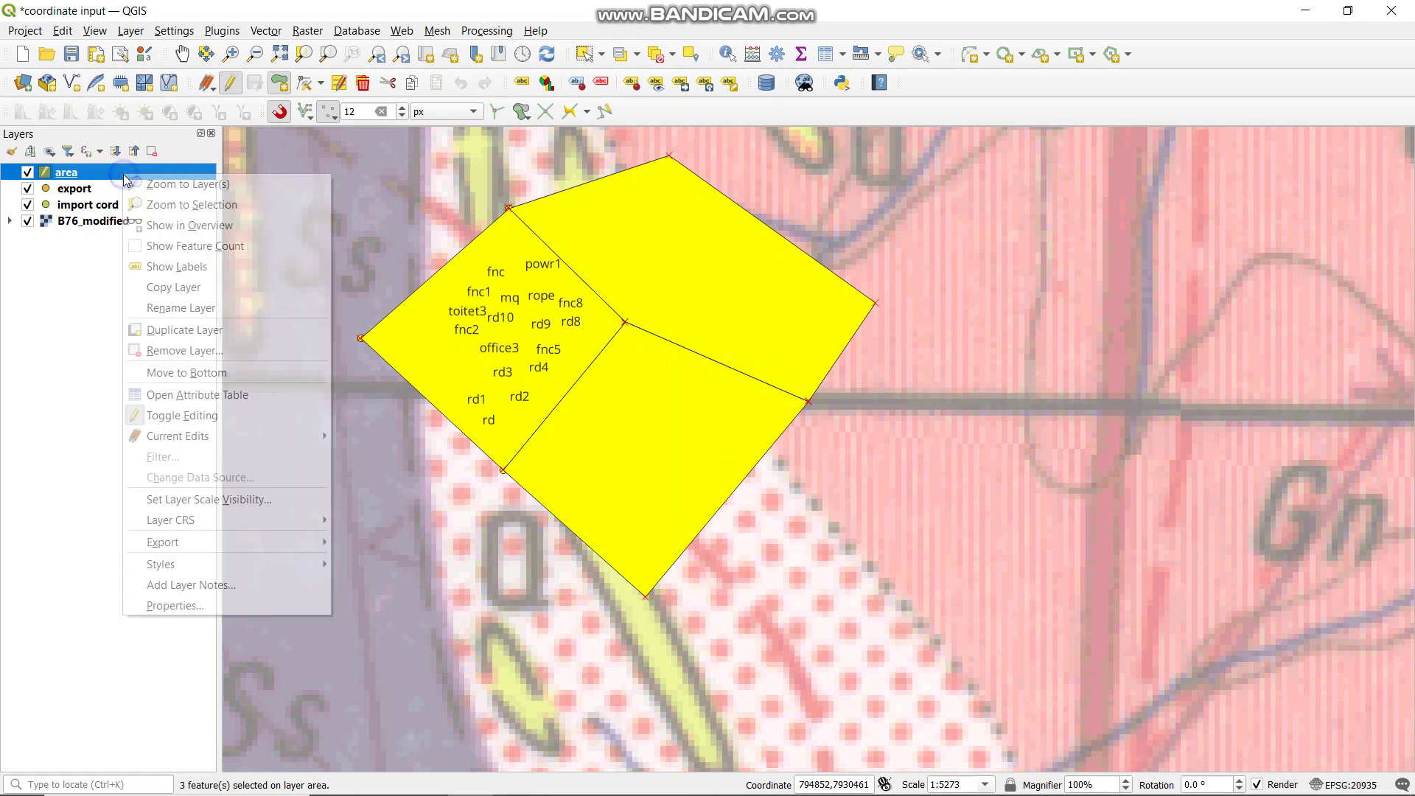
left_click(223, 394)
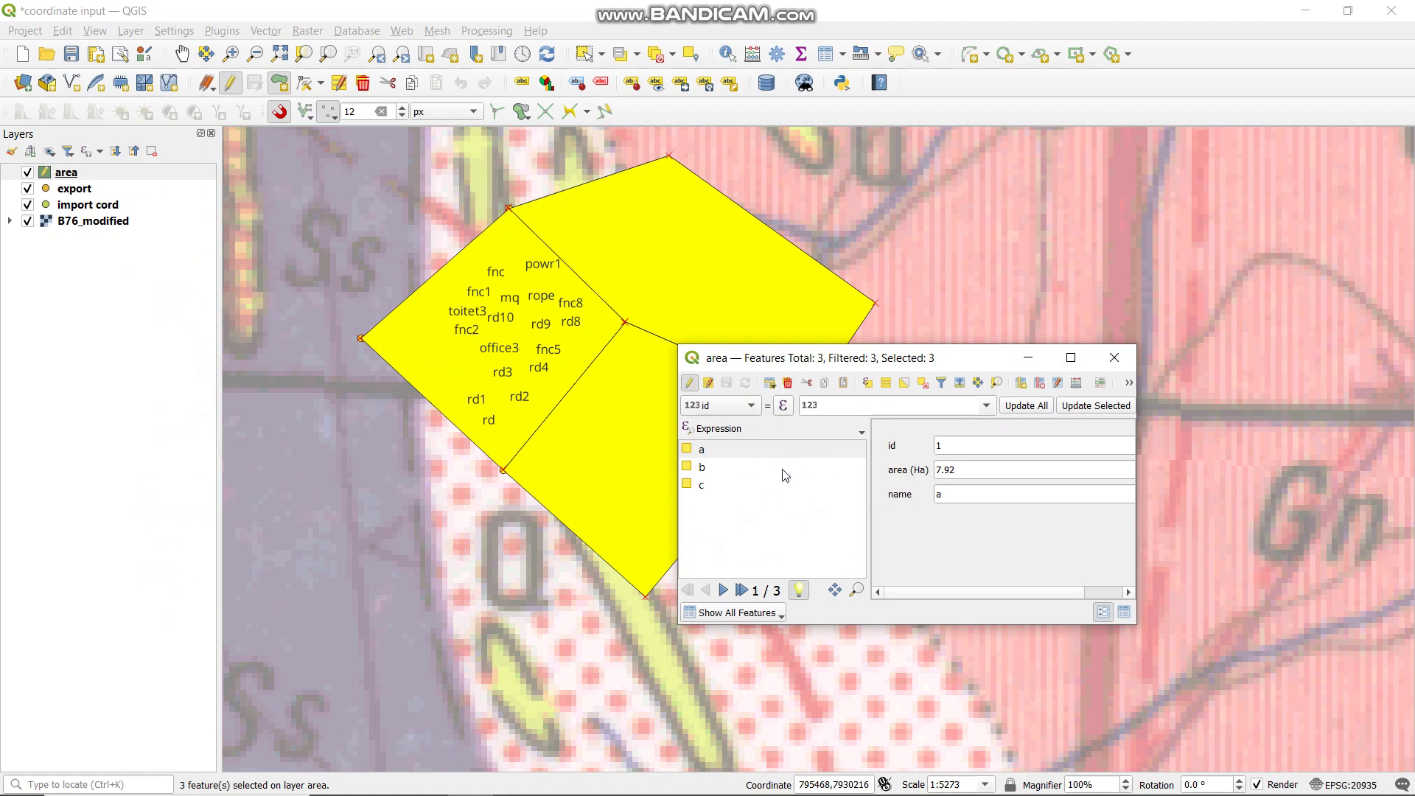
left_click(757, 452)
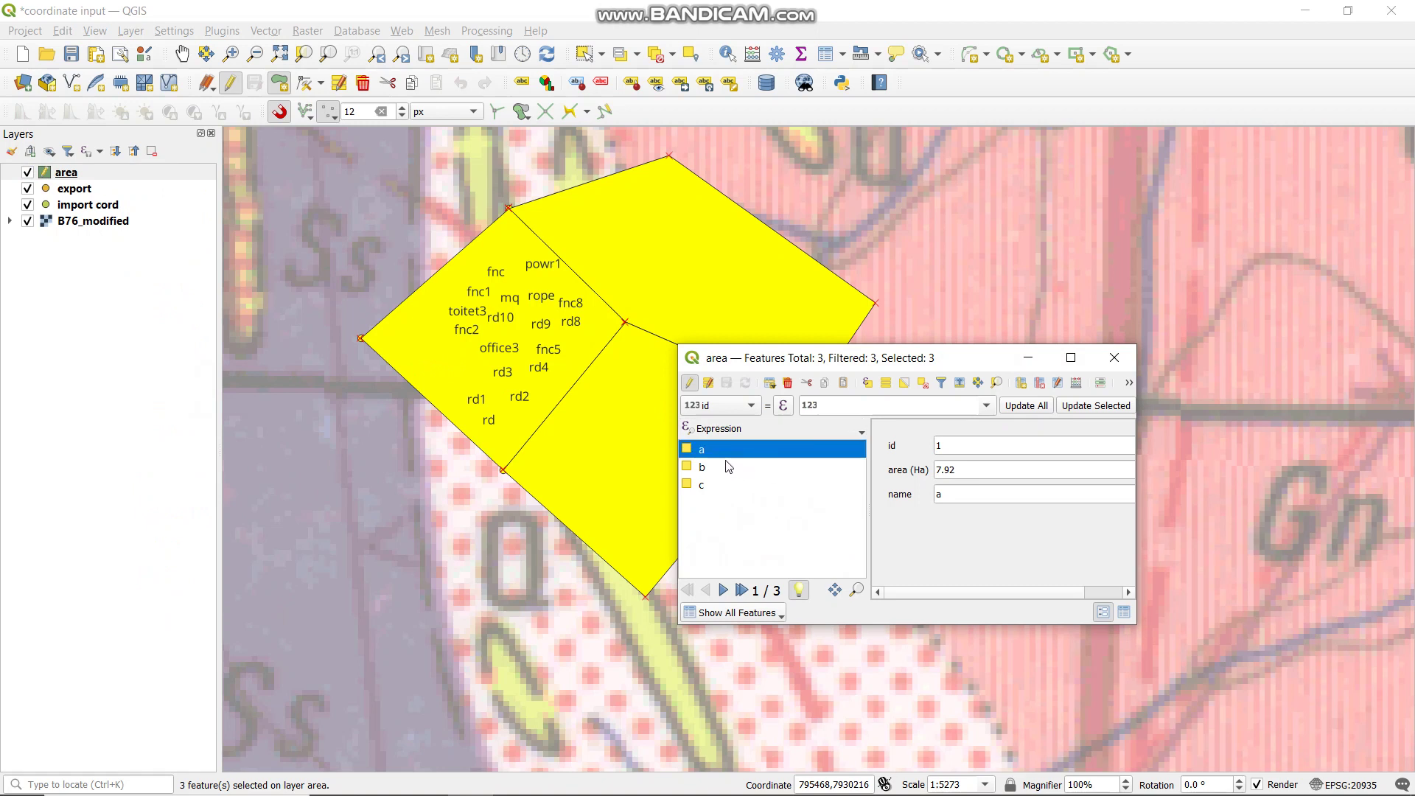
left_click(726, 467)
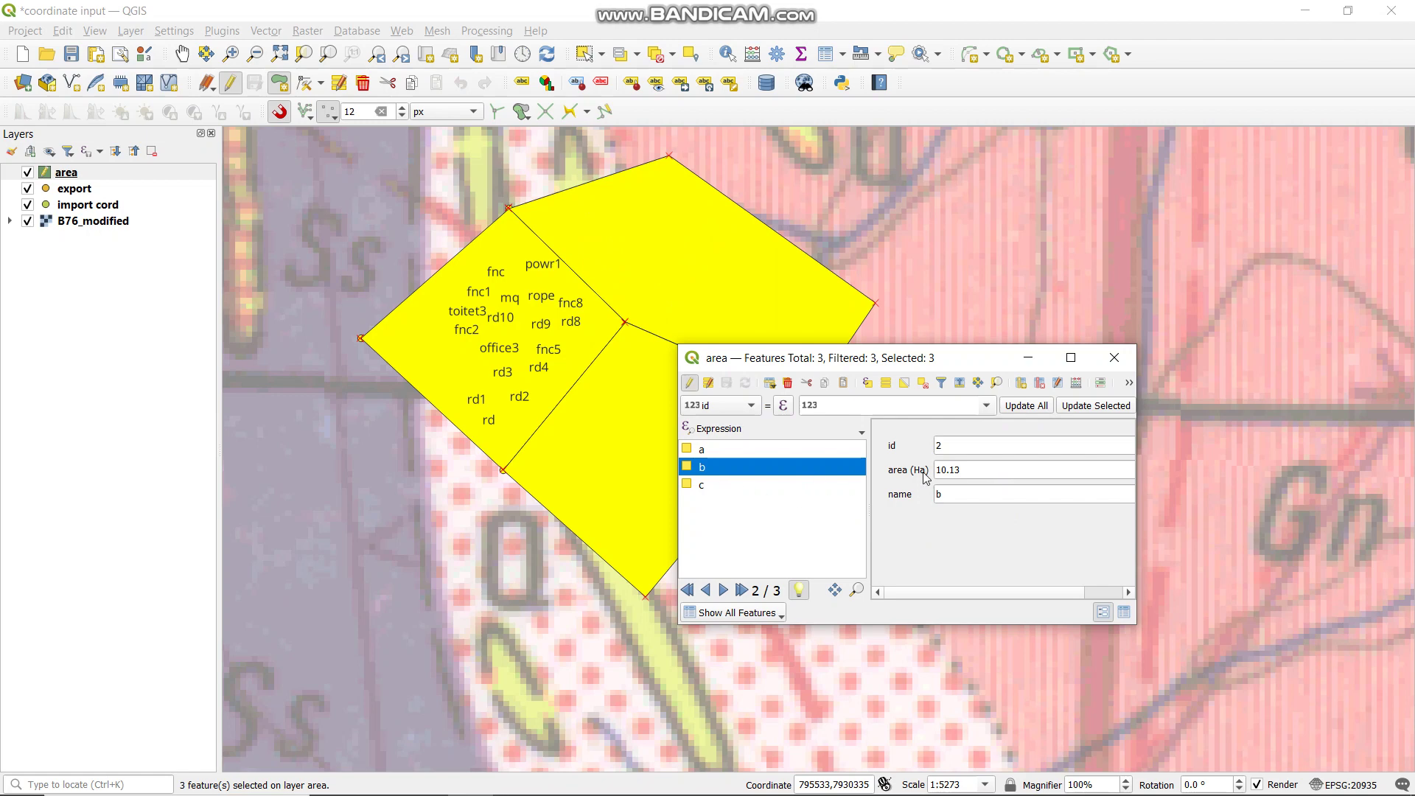
left_click(710, 486)
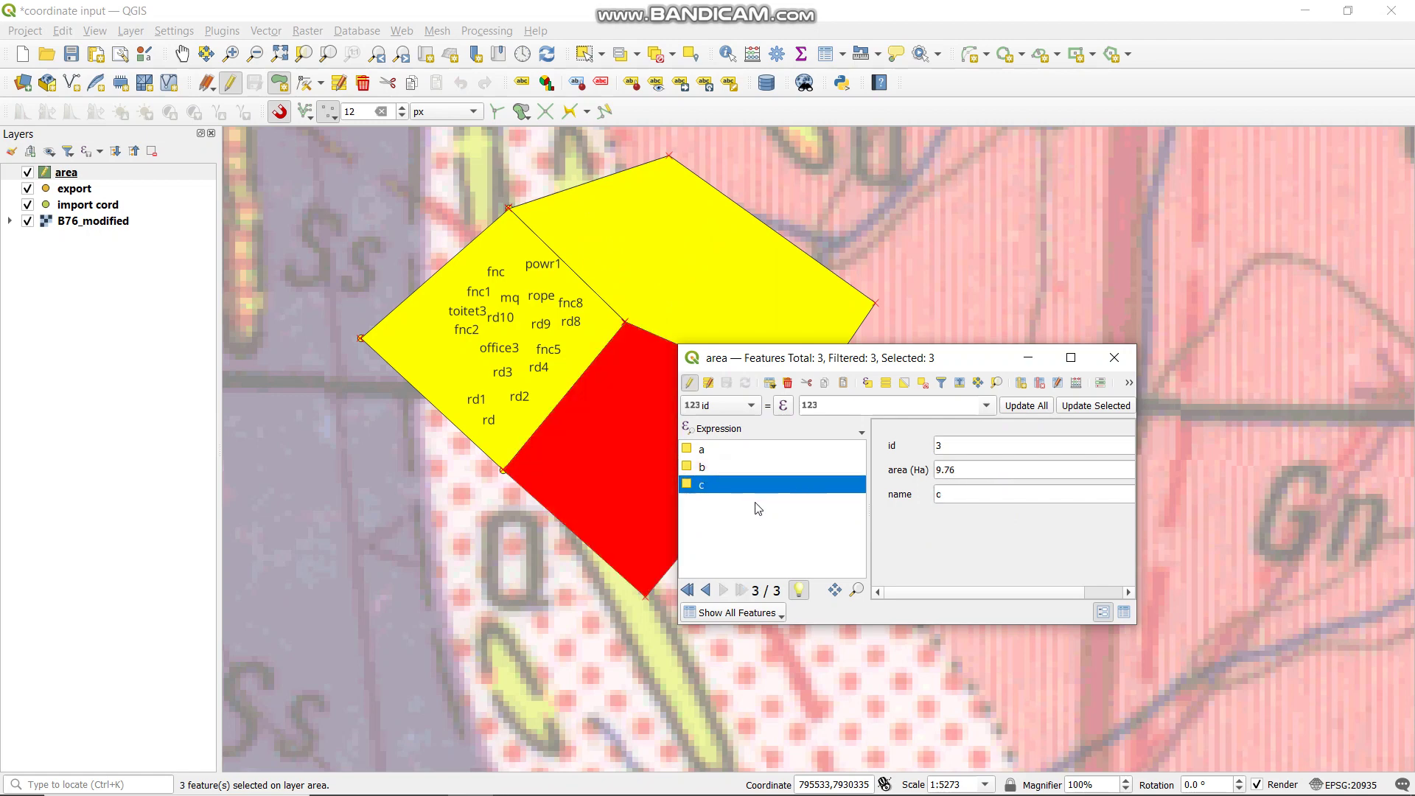
left_click(1114, 357)
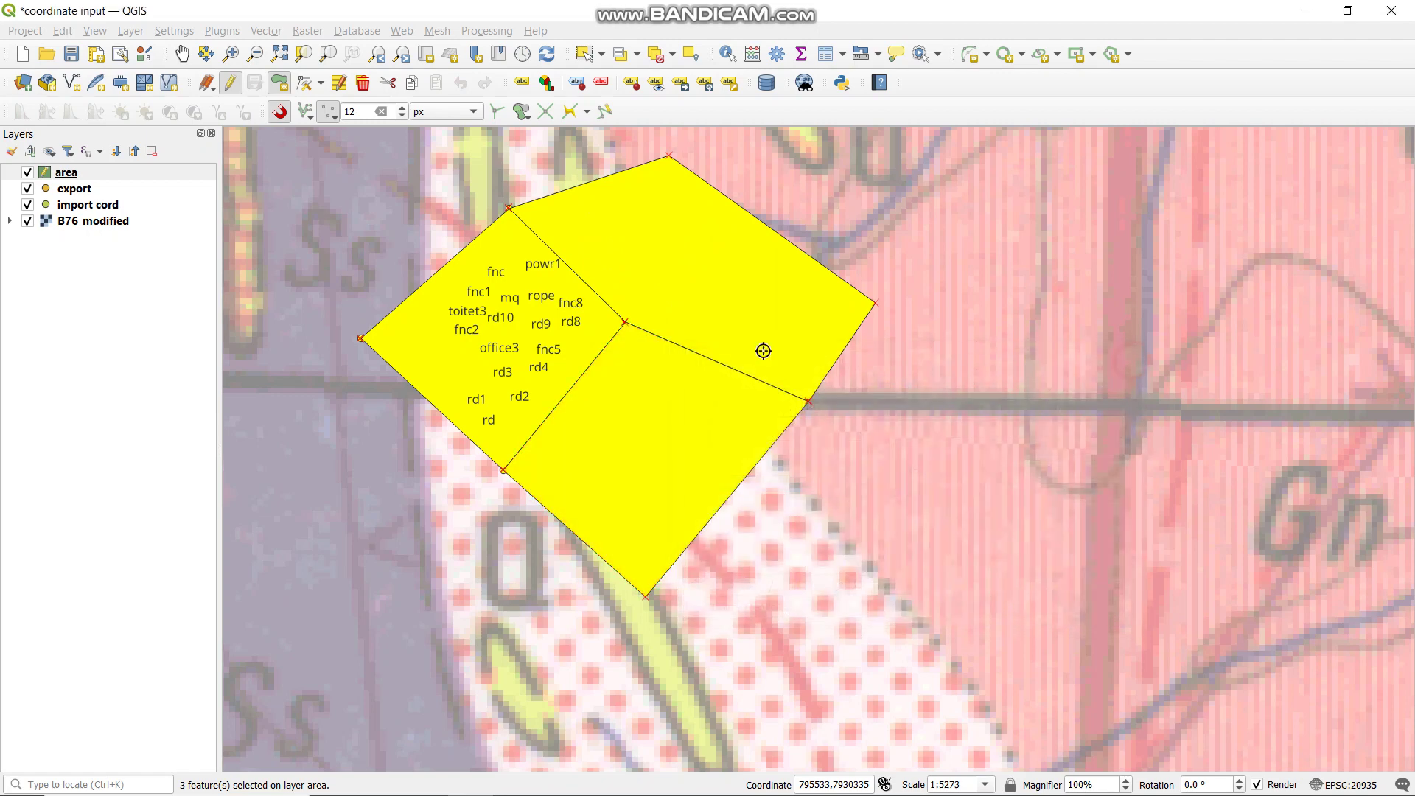
left_click(134, 172)
- Save the project and export the area layer as the CSV file area1.csv
right_click(136, 175)
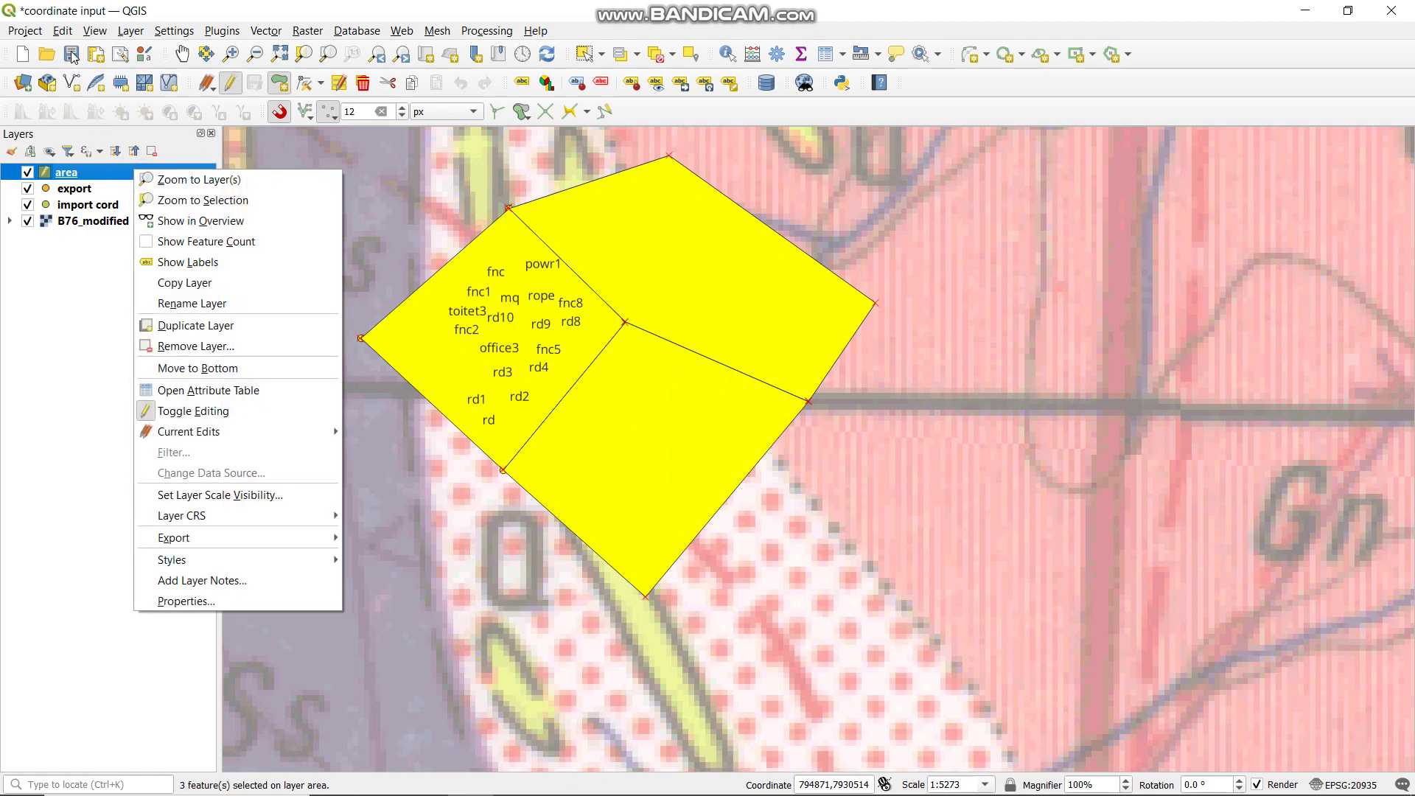
left_click(72, 54)
right_click(117, 172)
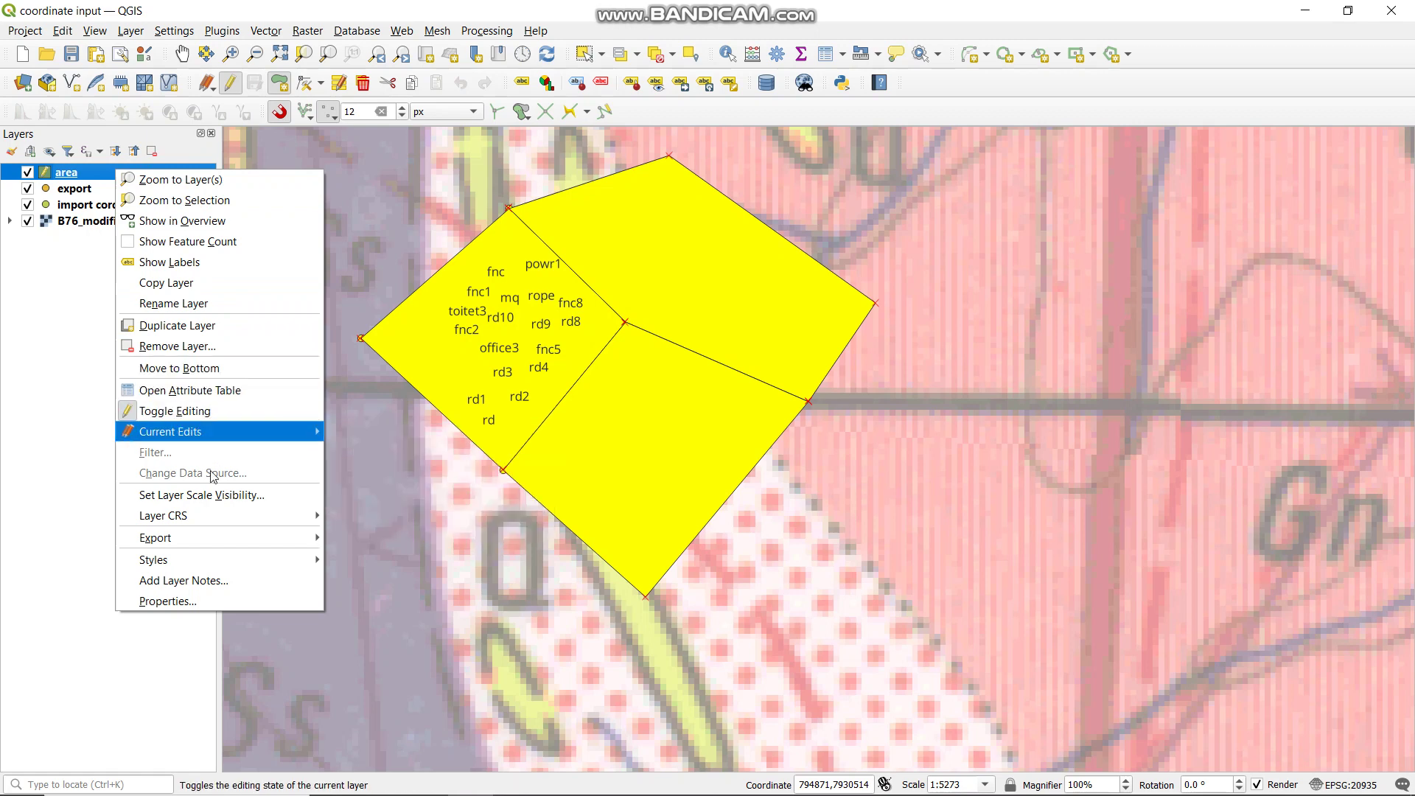
left_click(356, 547)
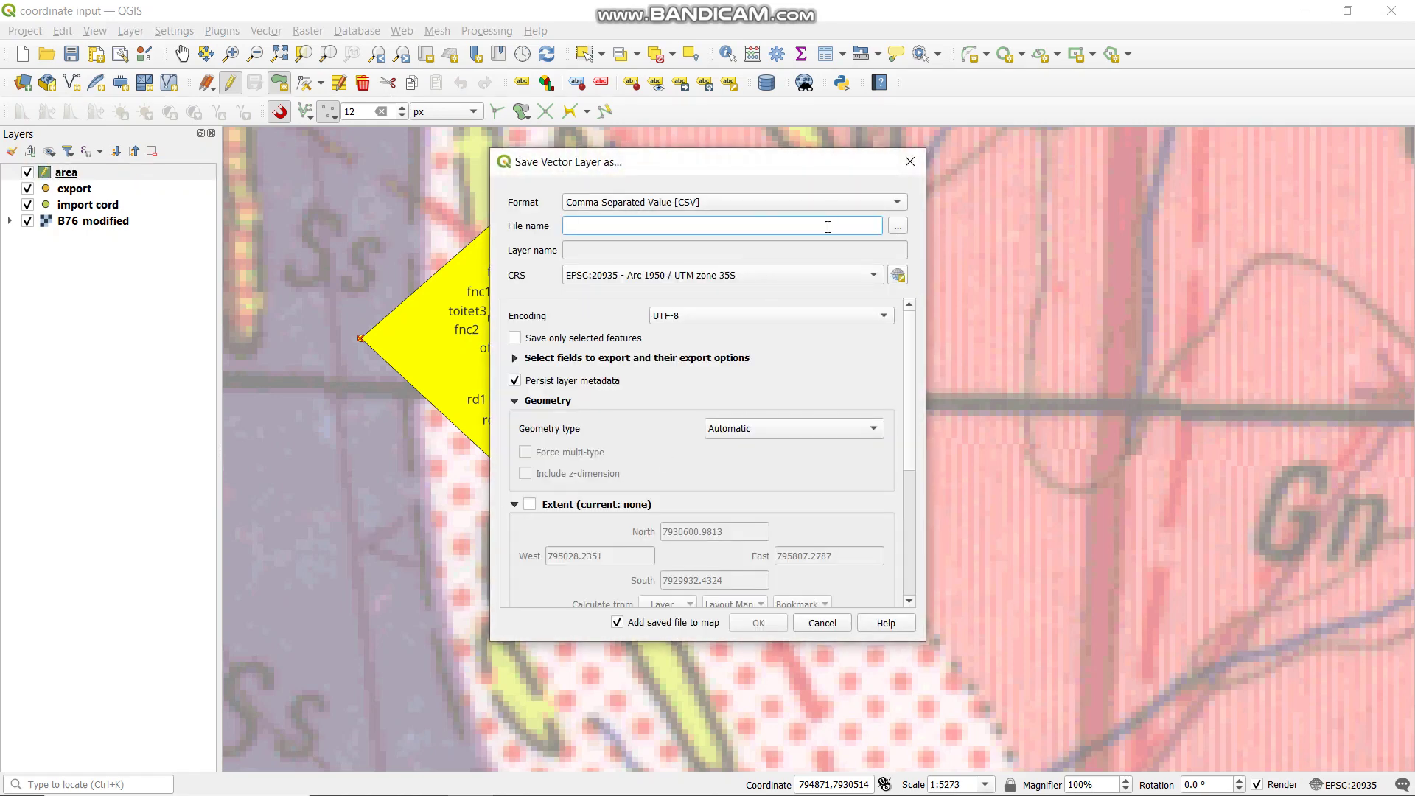
type("area1")
left_click(751, 626)
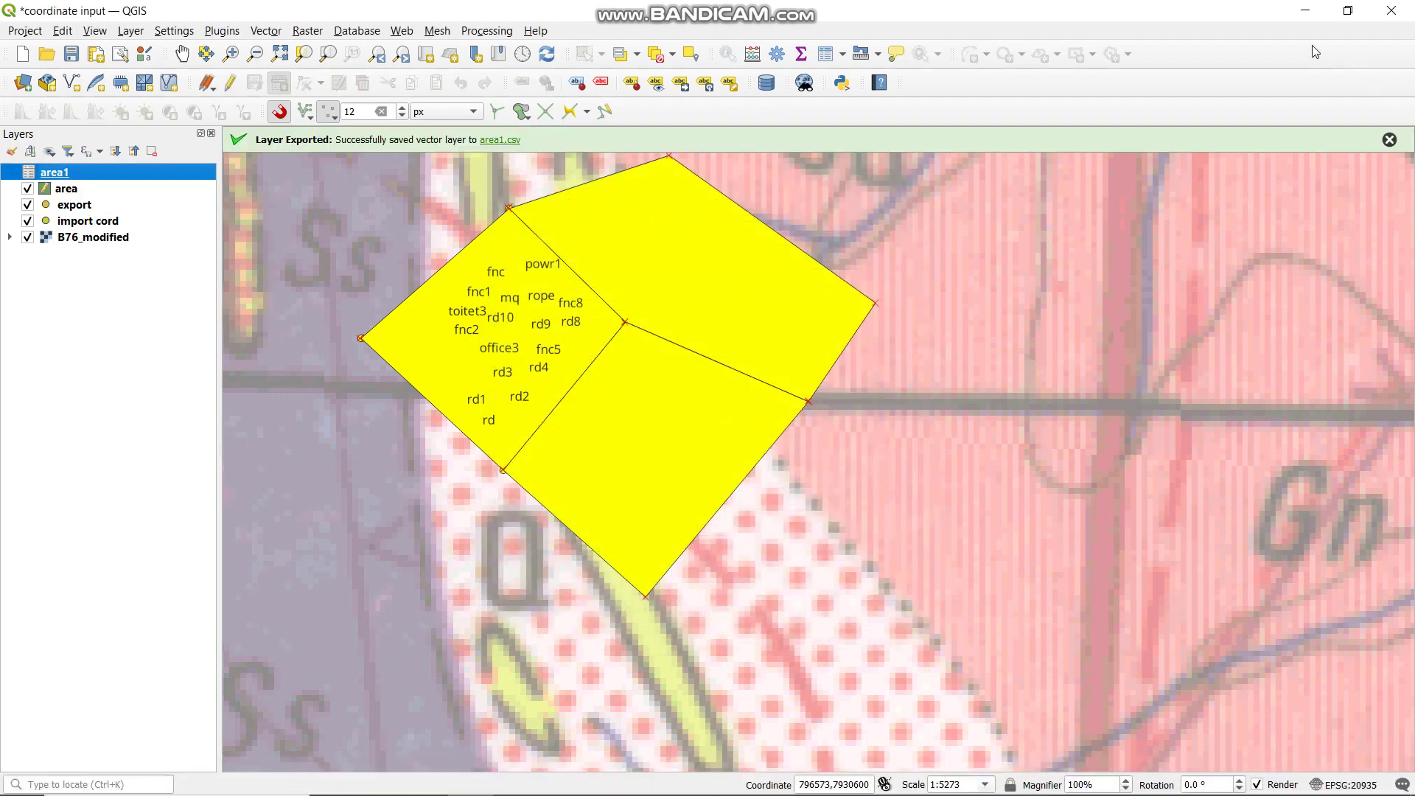
- Minimize QGIS and open area1.csv from the coord tuti folder in File Explorer
left_click(1305, 11)
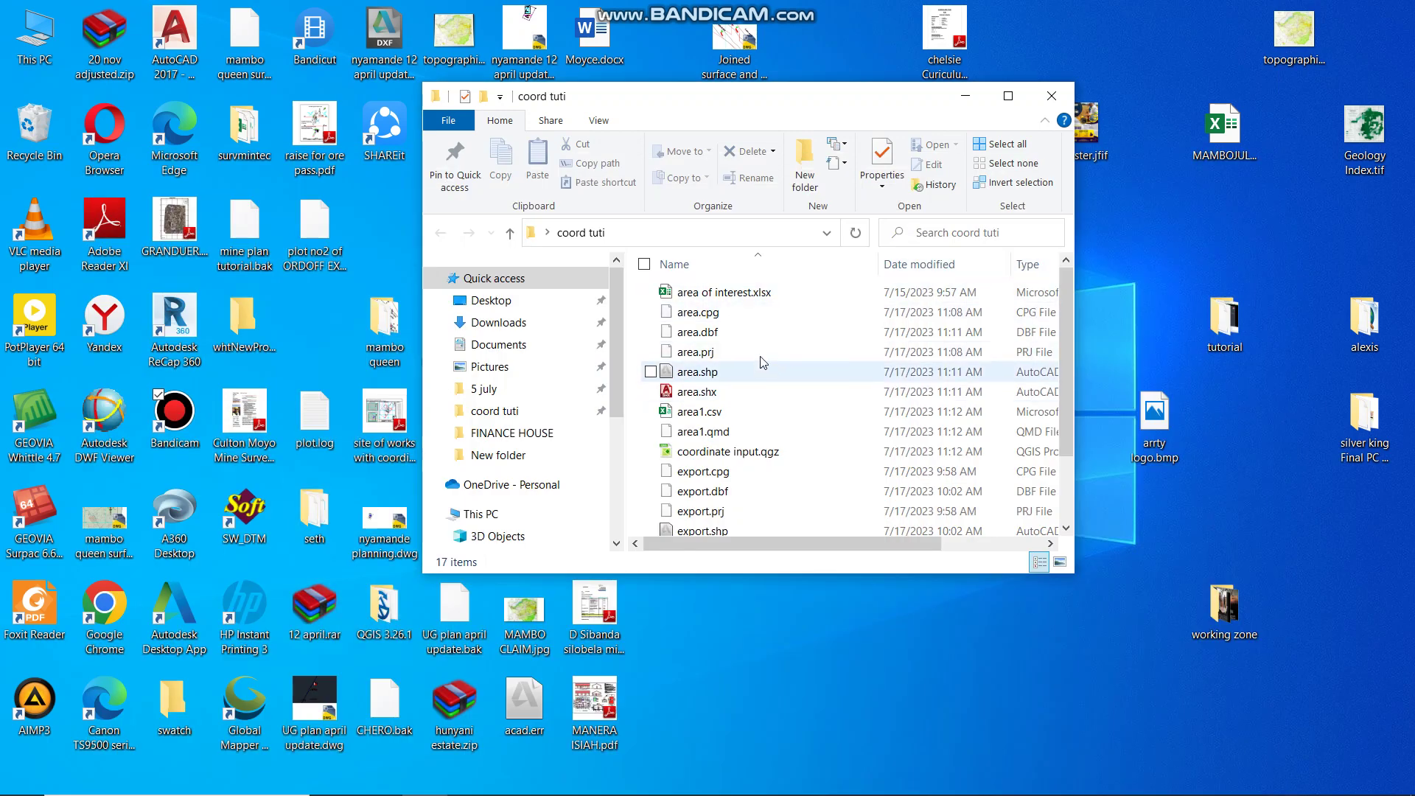
scroll(741, 457, "down", 2)
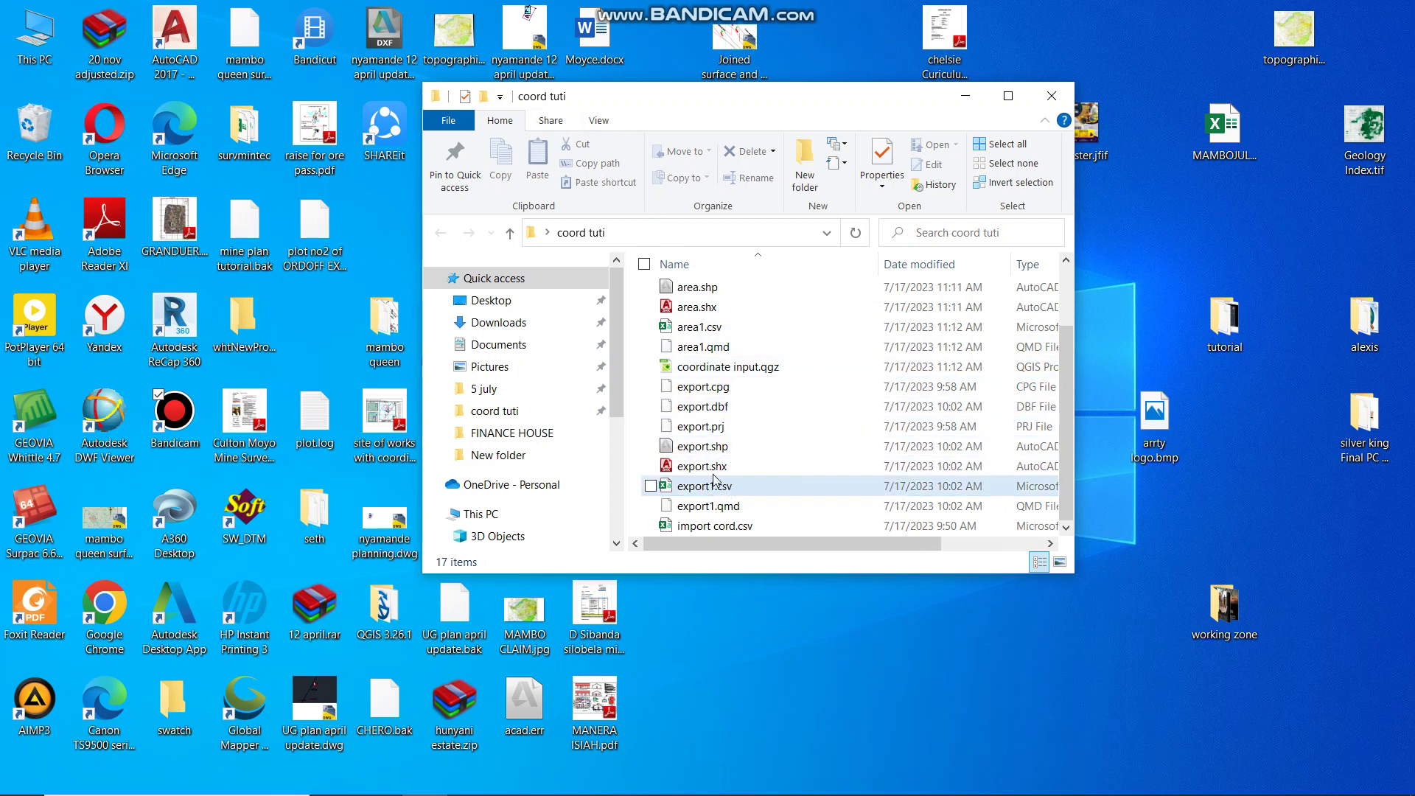
double_click(701, 329)
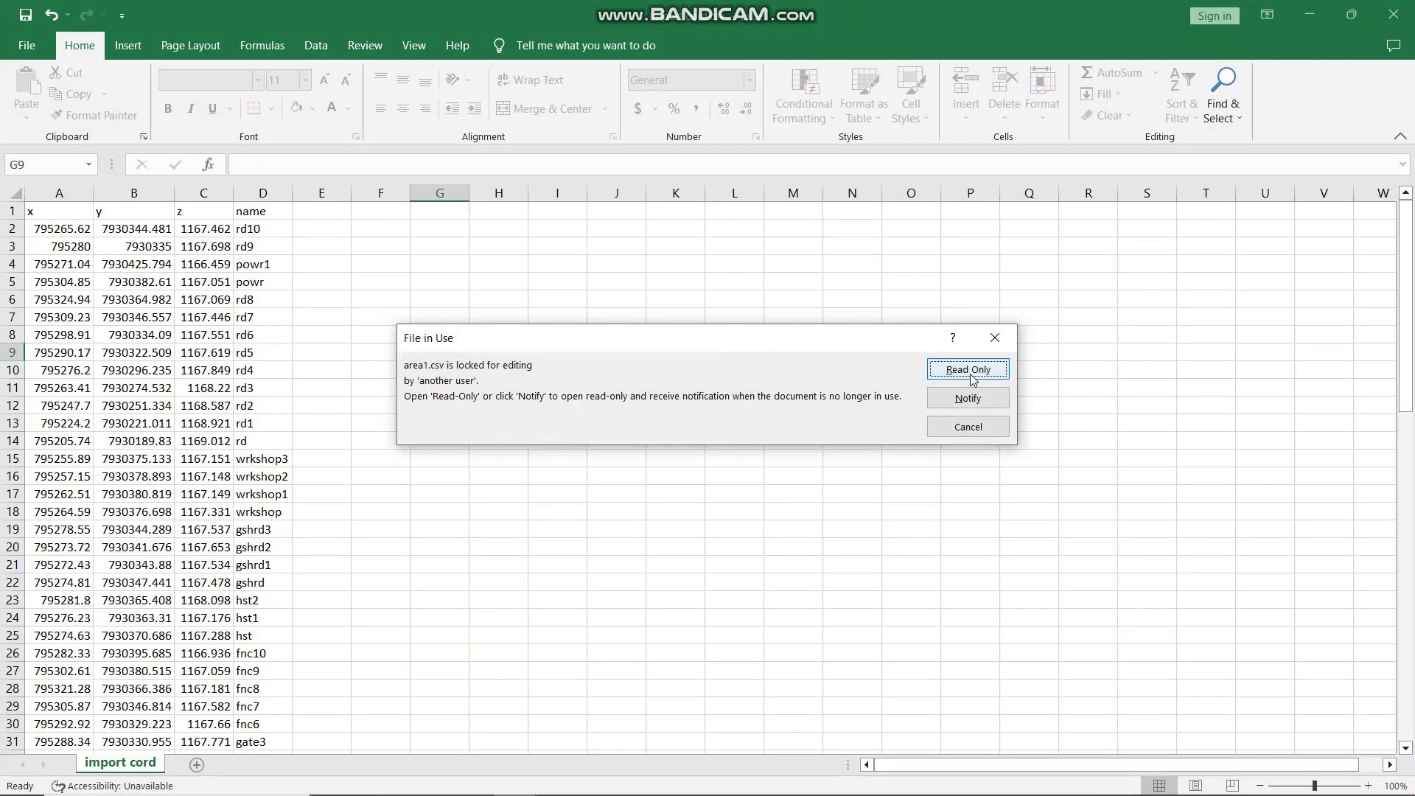
- Open the locked area1.csv in Excel as Read Only
left_click(970, 371)
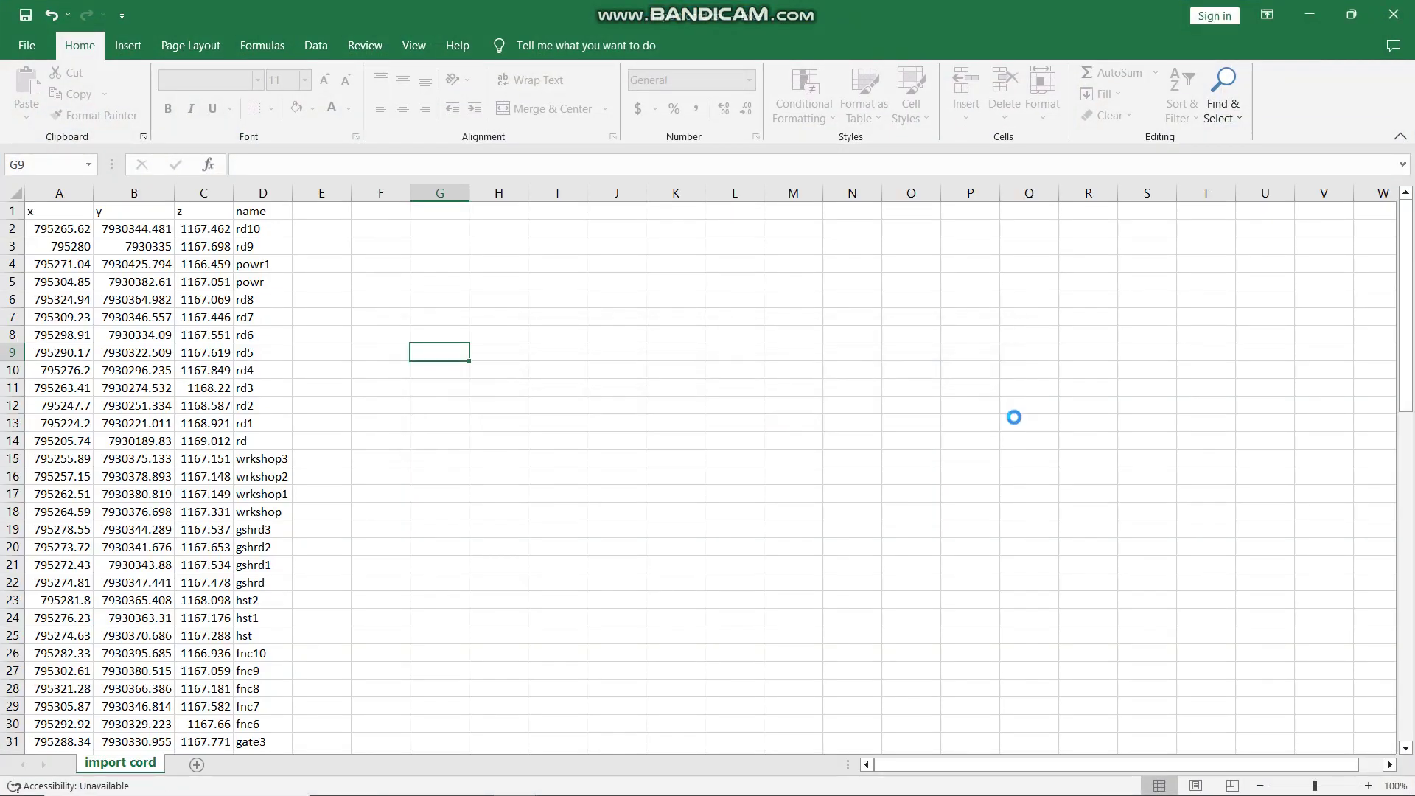